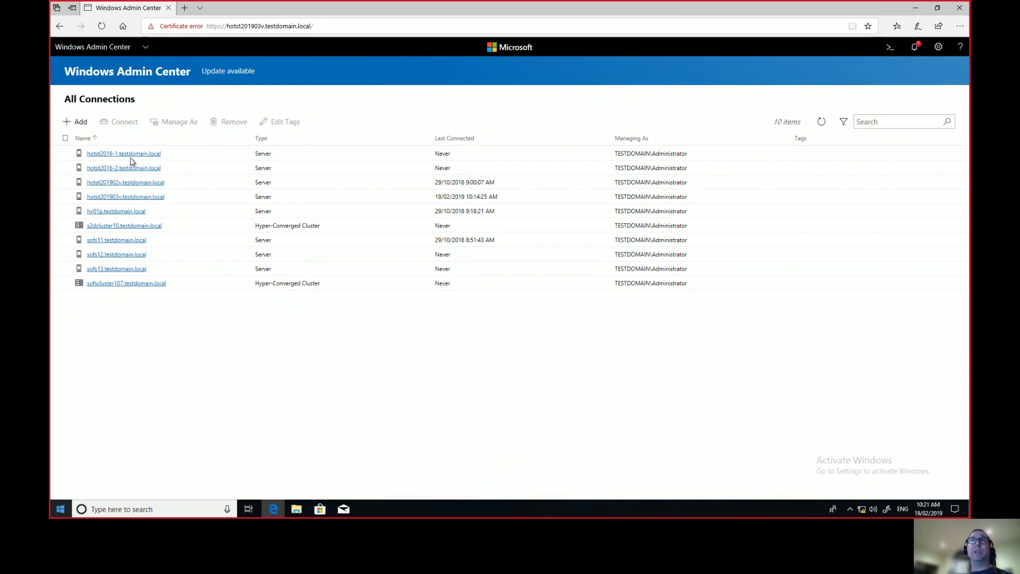
Connect to the server hotst201903v.testdomain.local and open its Application event log.
click(138, 201)
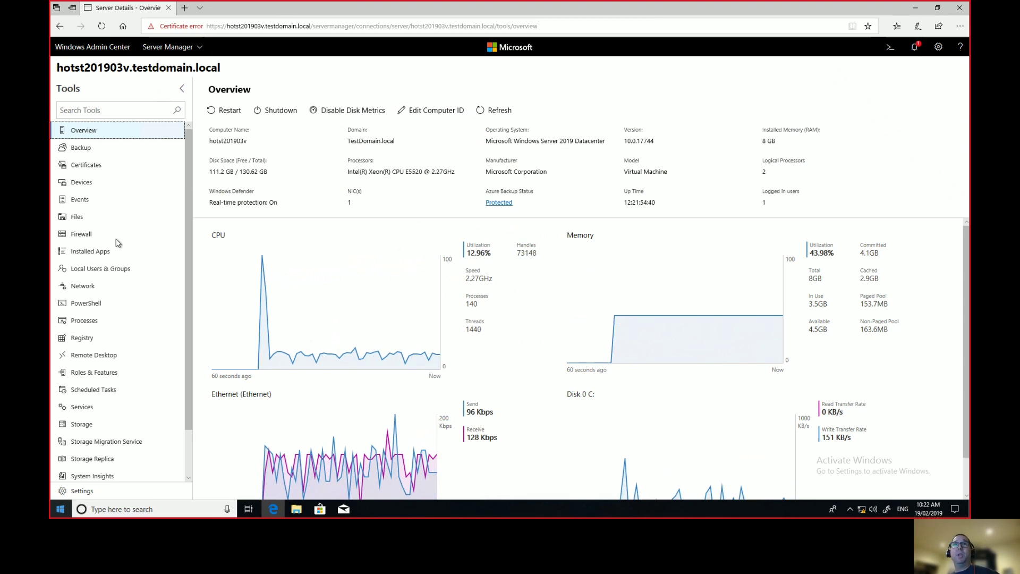
click(81, 202)
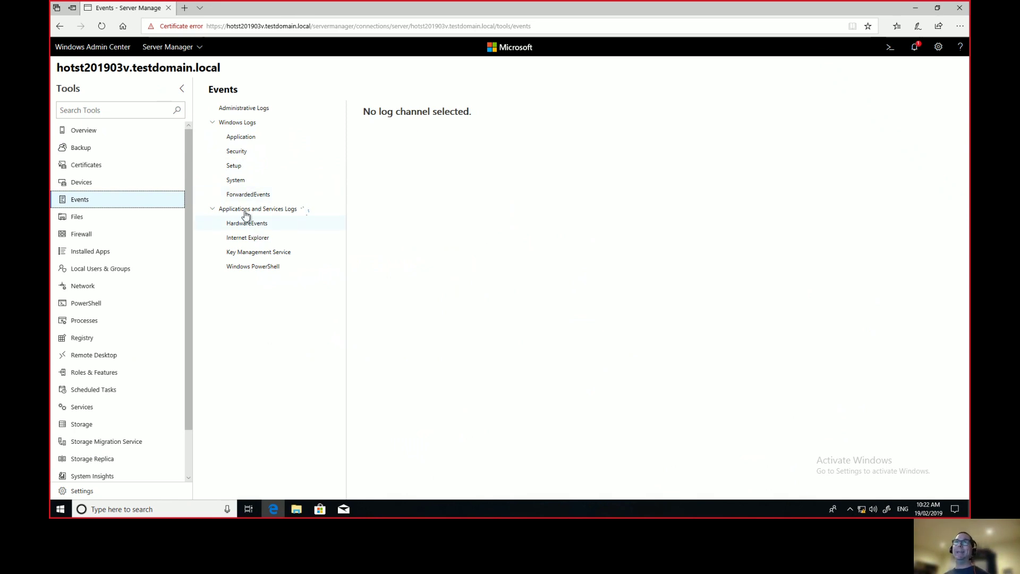
click(247, 140)
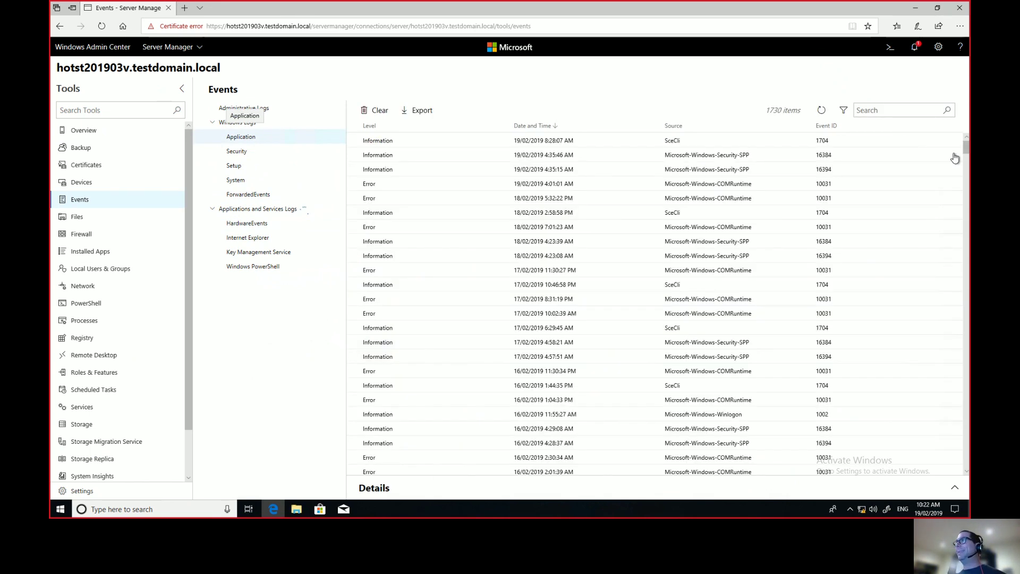
click(889, 107)
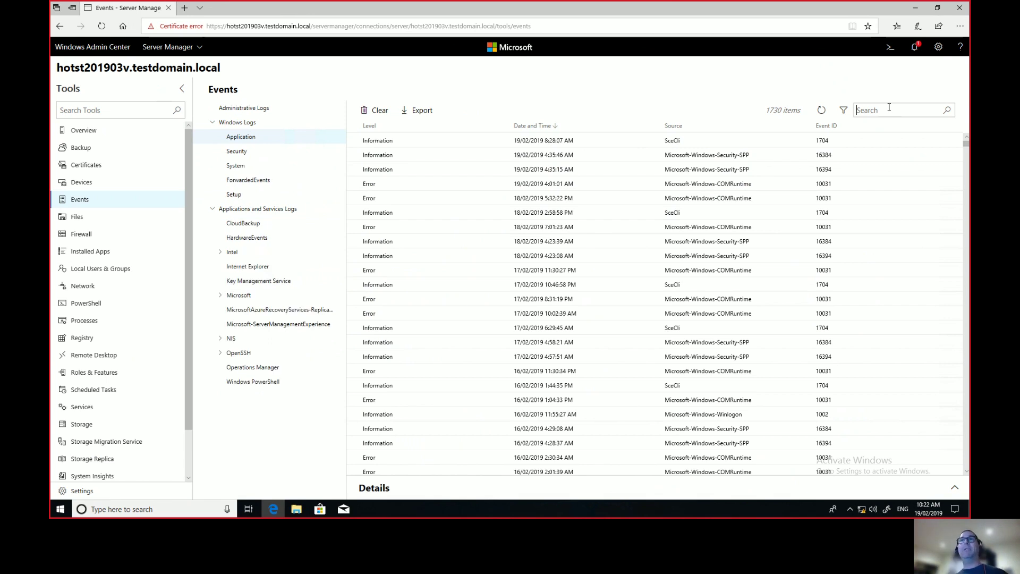
Open the CloudBackup log and filter its records by event ID 6006.
click(254, 224)
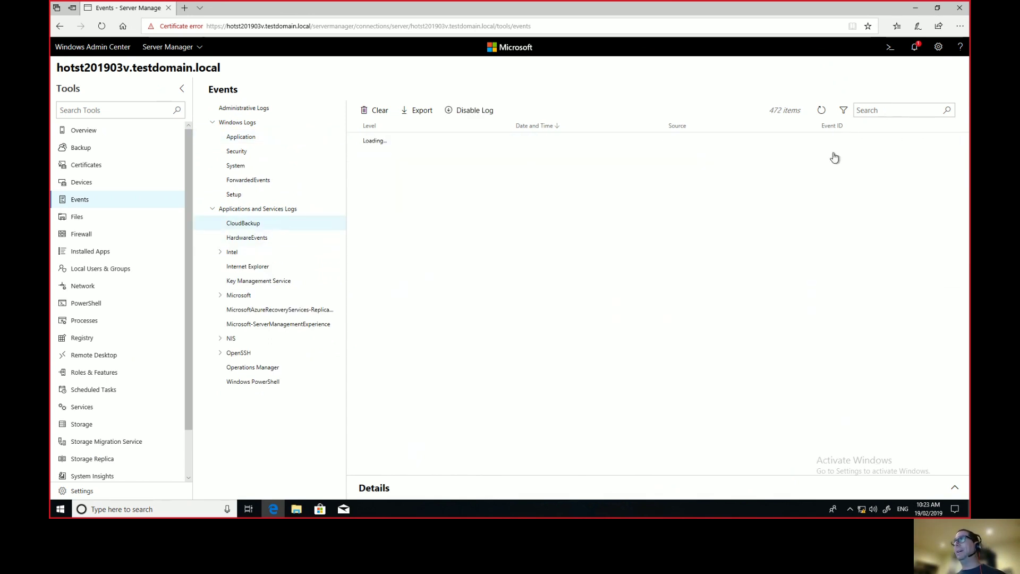
click(846, 116)
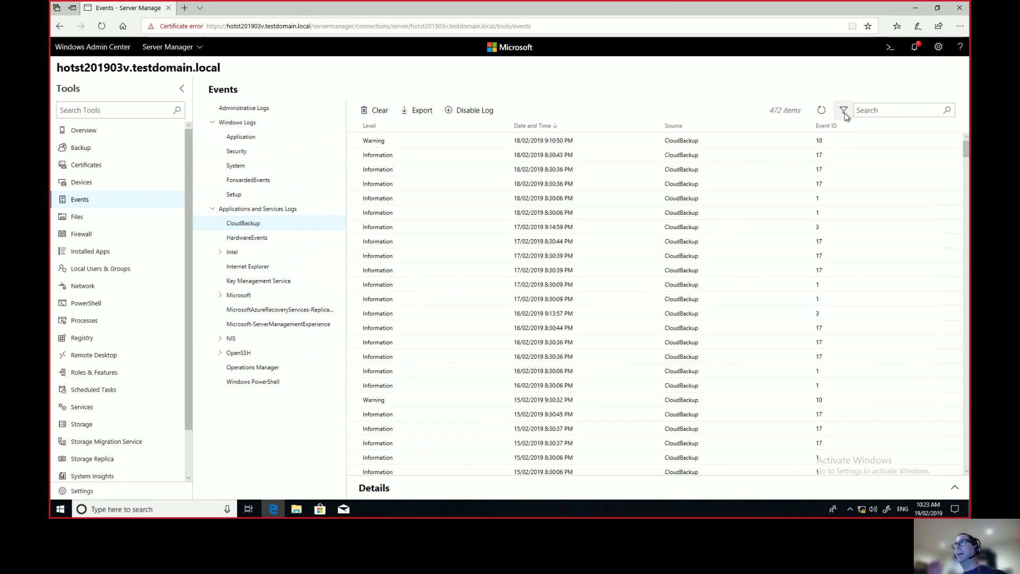
click(844, 111)
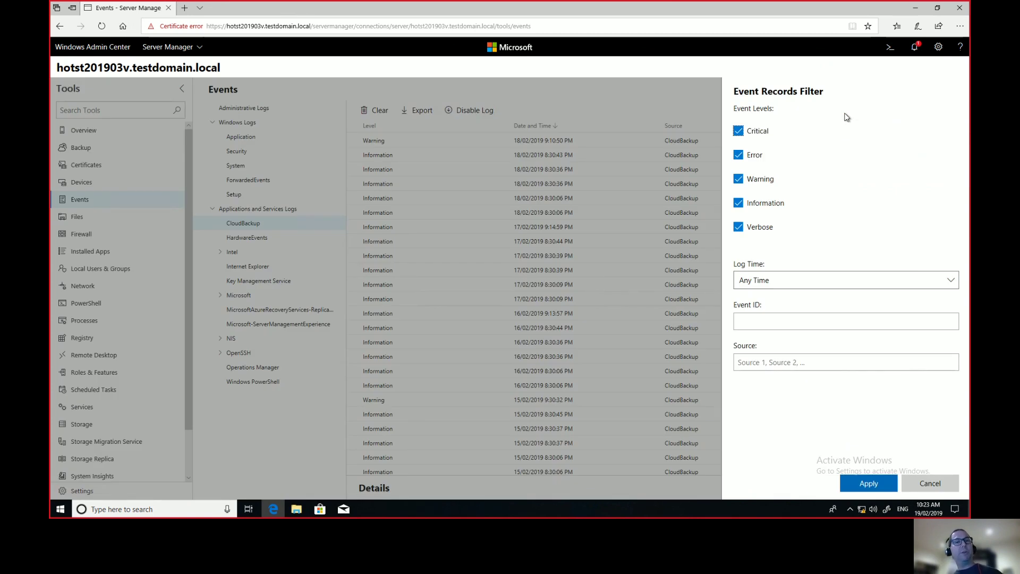
click(783, 317)
click(783, 318)
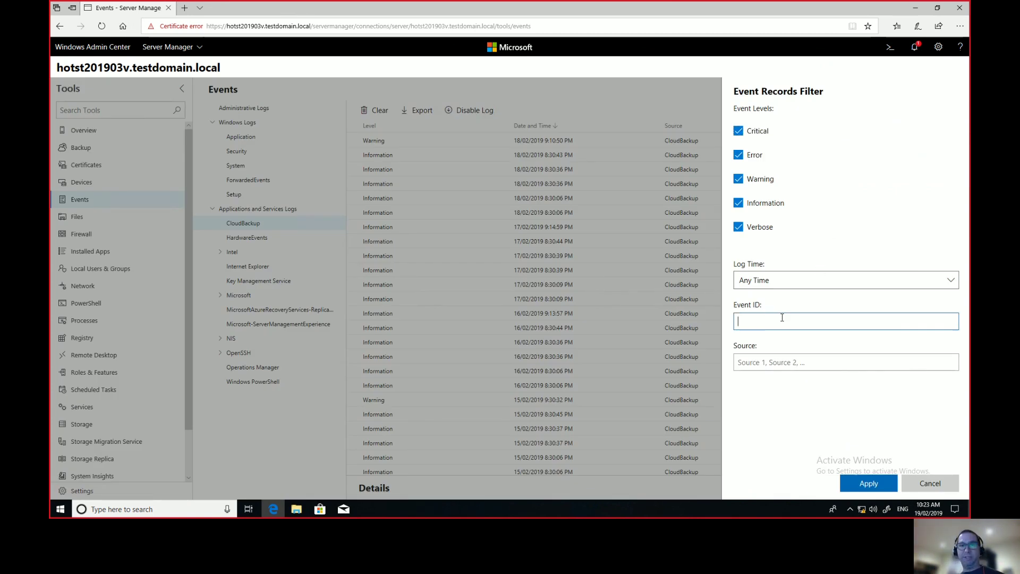
text(6006)
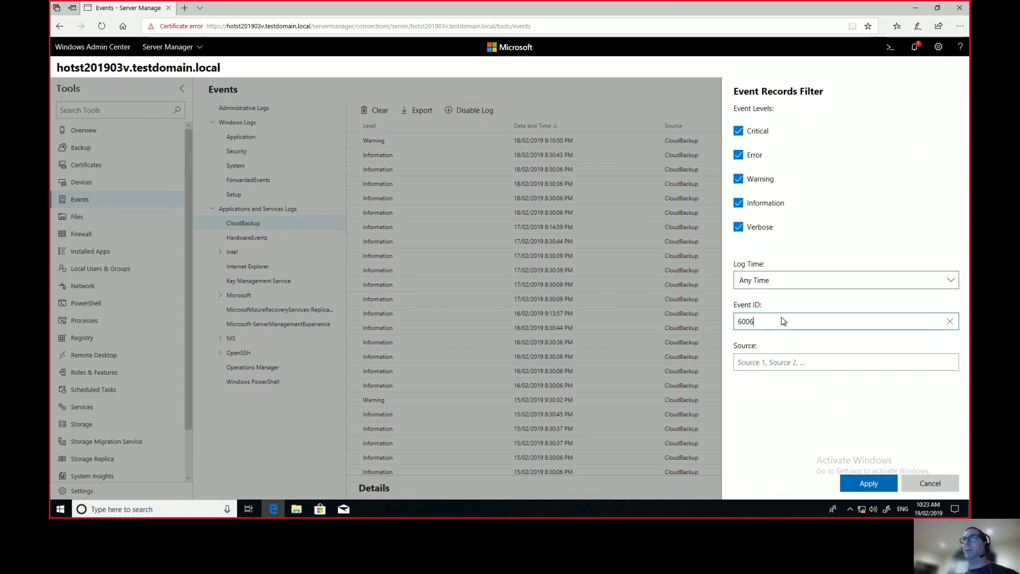
key(Return)
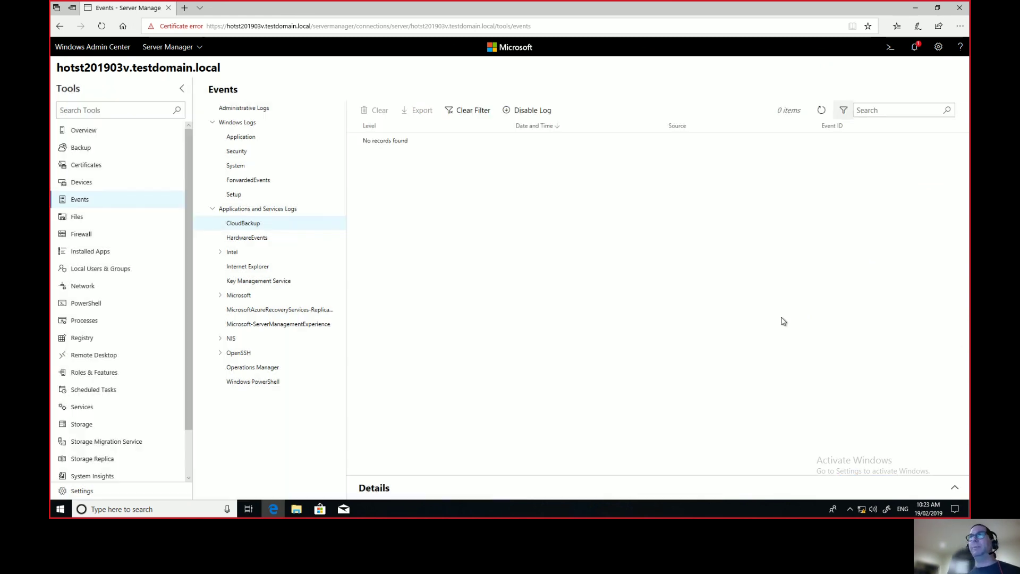
View the System log with the event ID filter applied, and clear the filter.
click(237, 169)
click(903, 110)
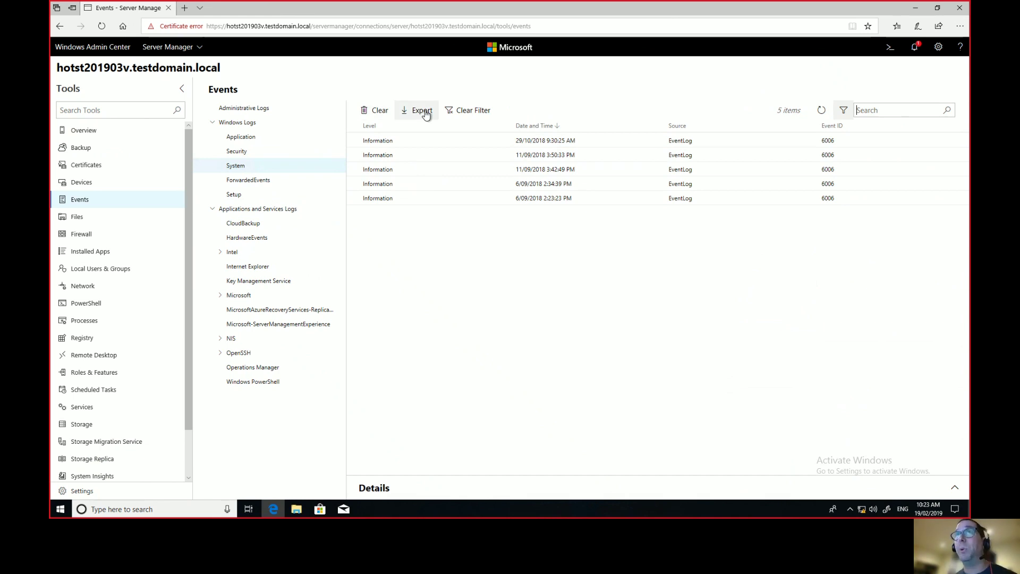
click(453, 111)
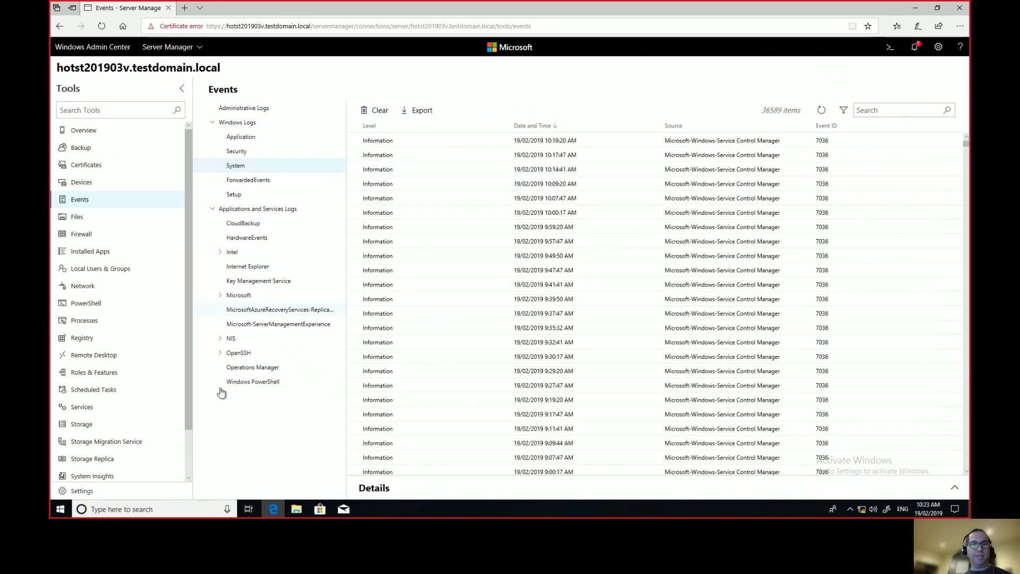
Browse the contents of the server's C: drive in its remote files.
click(79, 218)
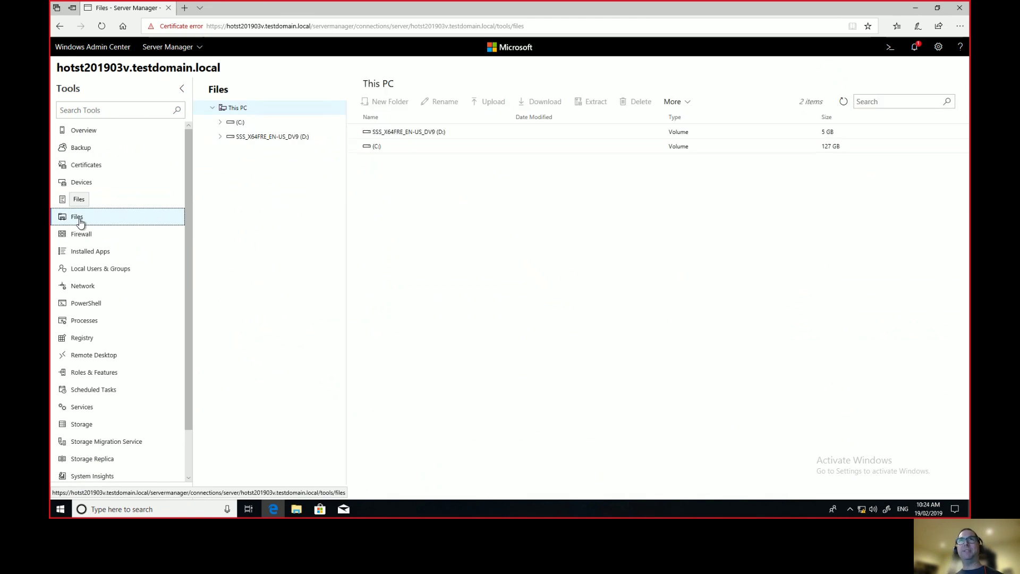
double_click(421, 150)
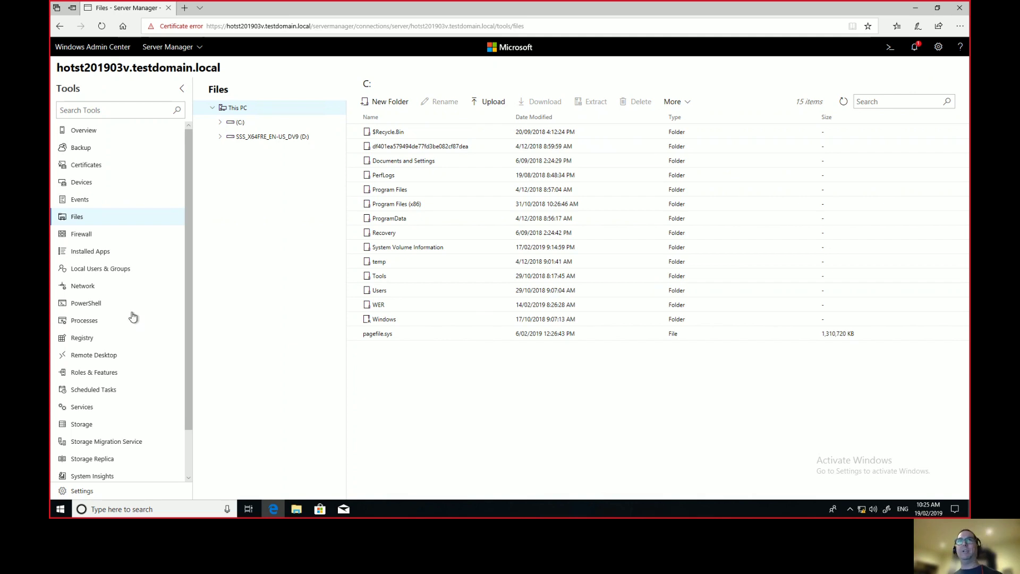
Search the server's incoming firewall rules for "monitor".
click(82, 237)
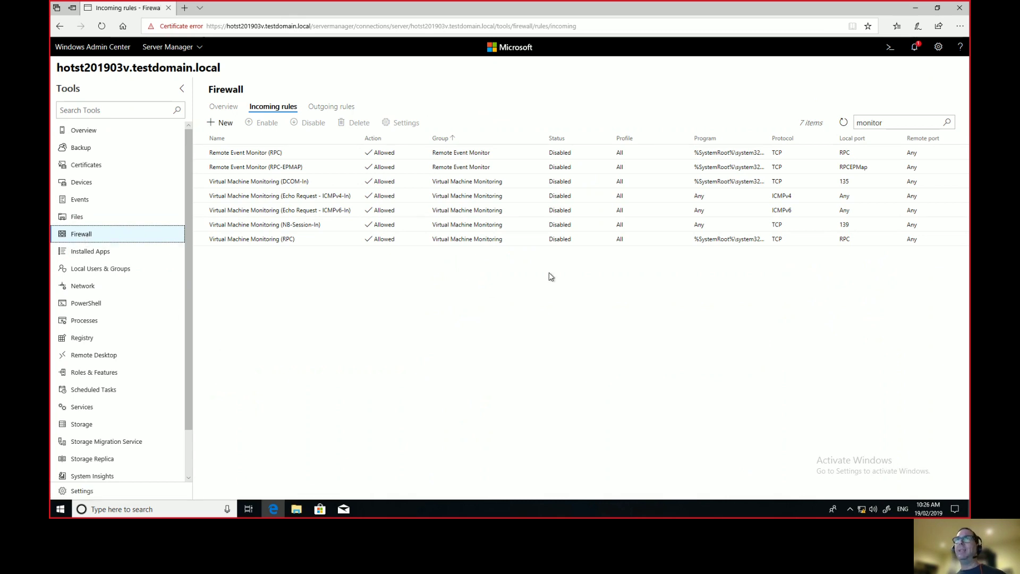
drag(898, 122, 854, 124)
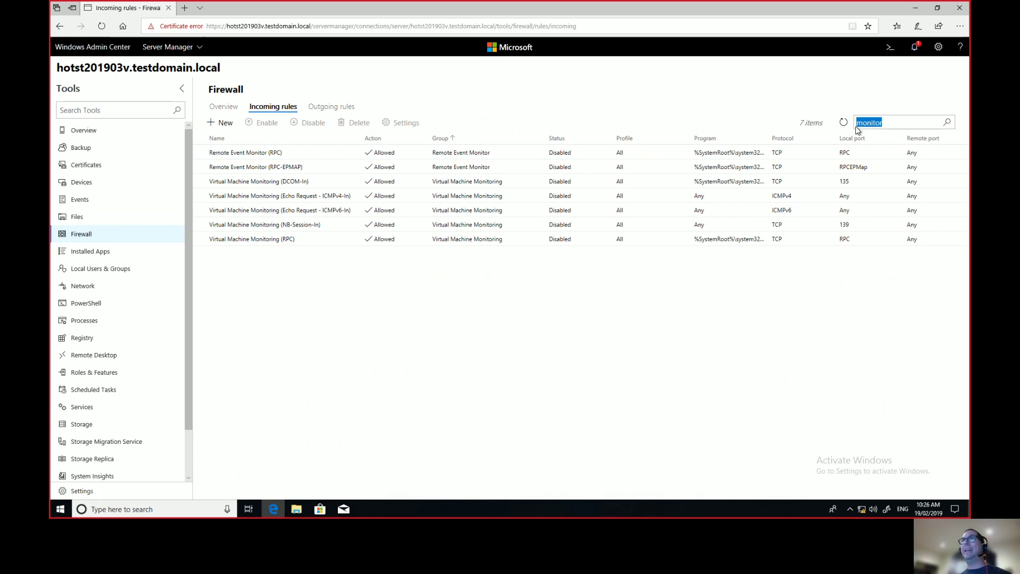
Enable the incoming firewall rule Virtual Machine Monitoring (Echo Request - ICMPv4-In) and disable it again.
click(319, 198)
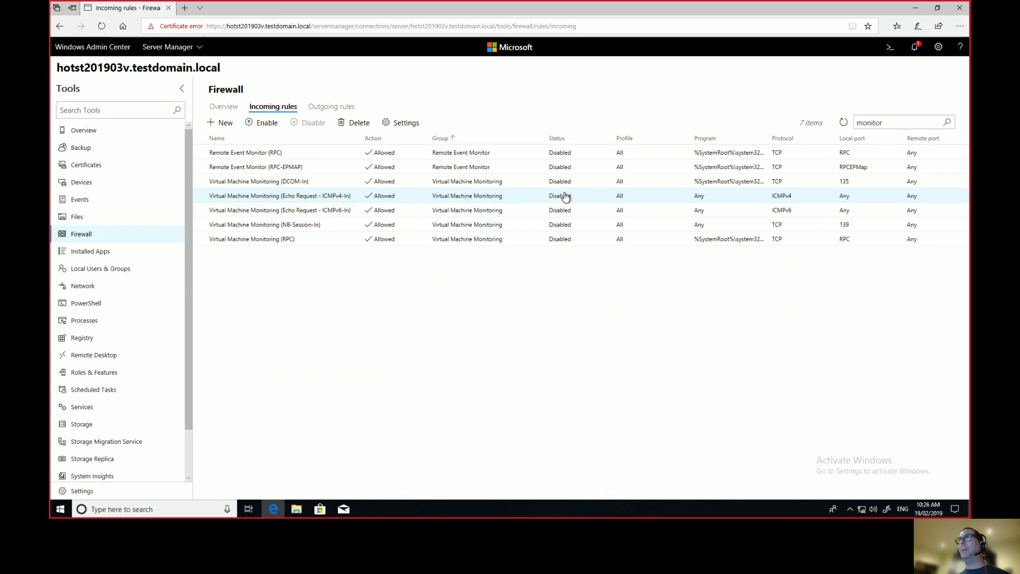
click(266, 123)
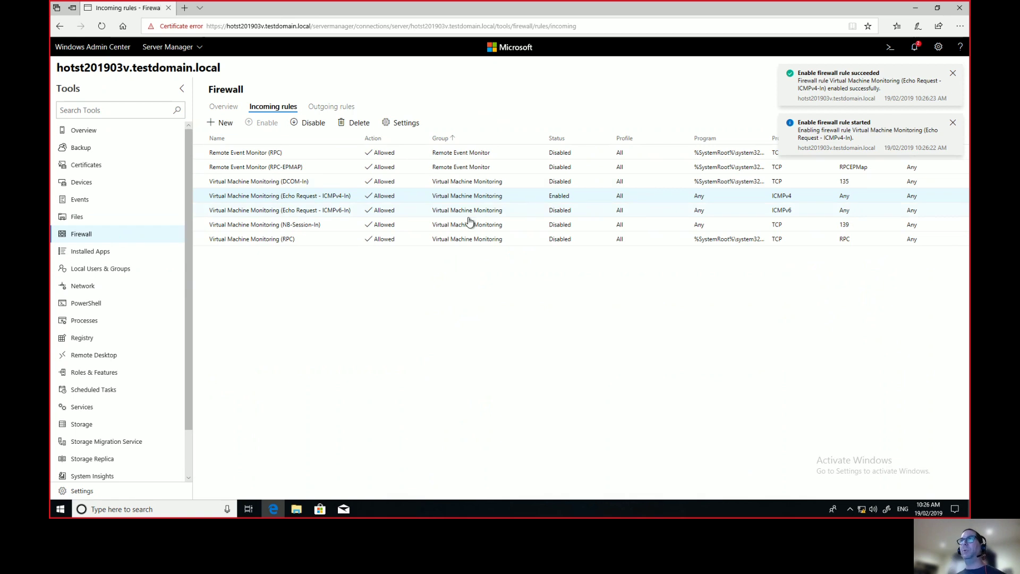
click(313, 123)
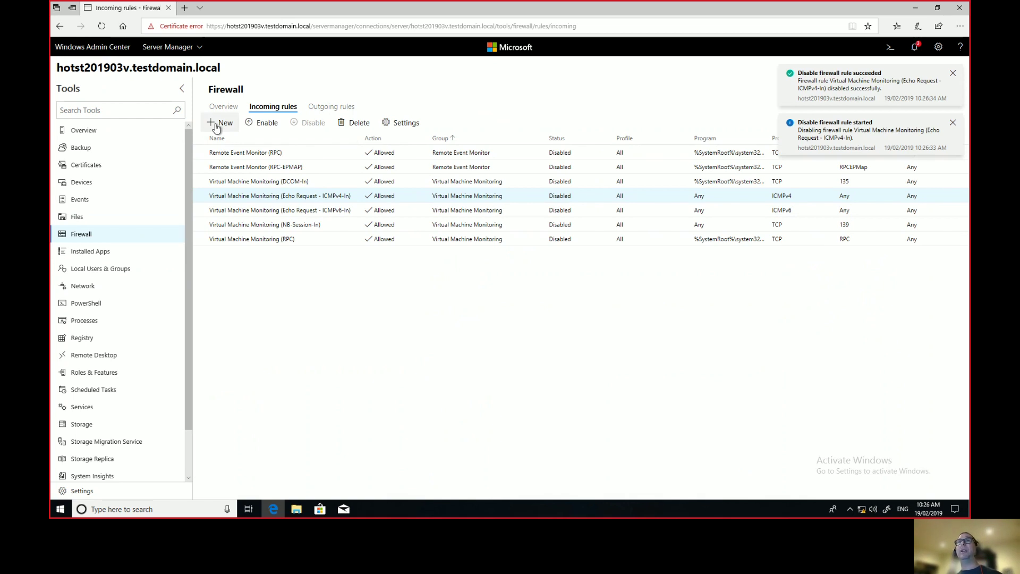
Review the form for a new firewall rule, dismiss the notifications over it, and close it without creating a rule.
click(218, 124)
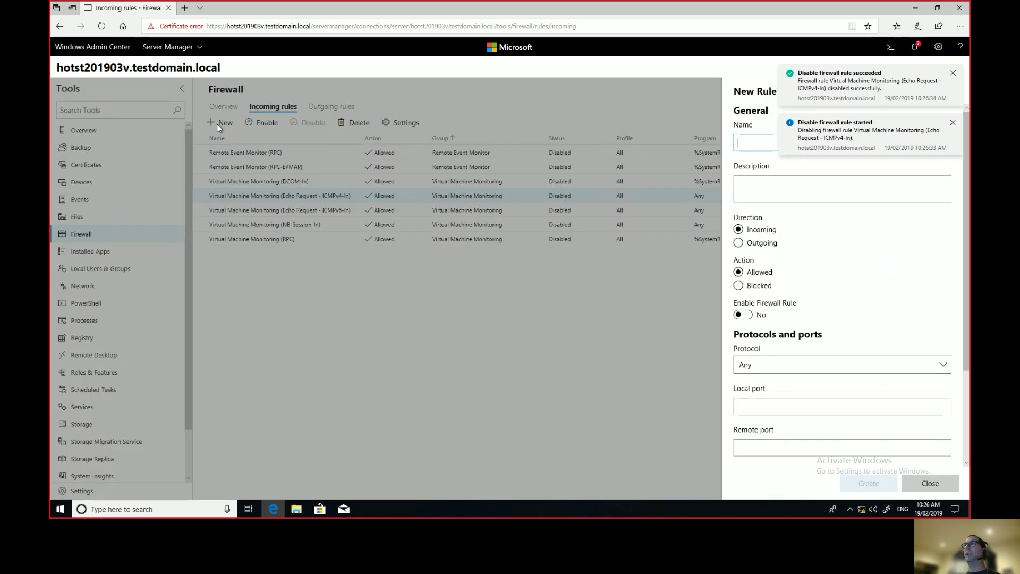
click(953, 73)
click(953, 74)
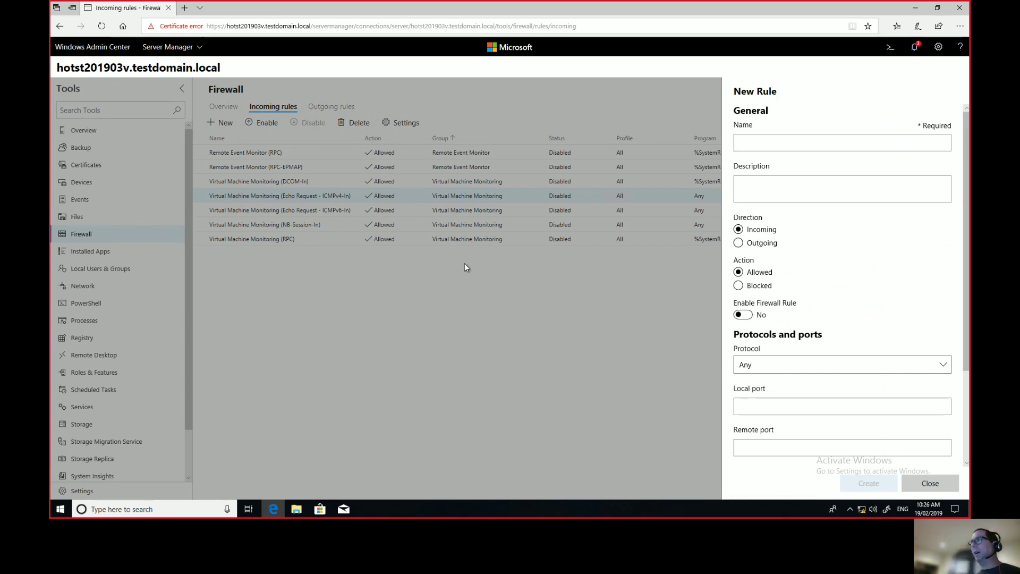
click(354, 395)
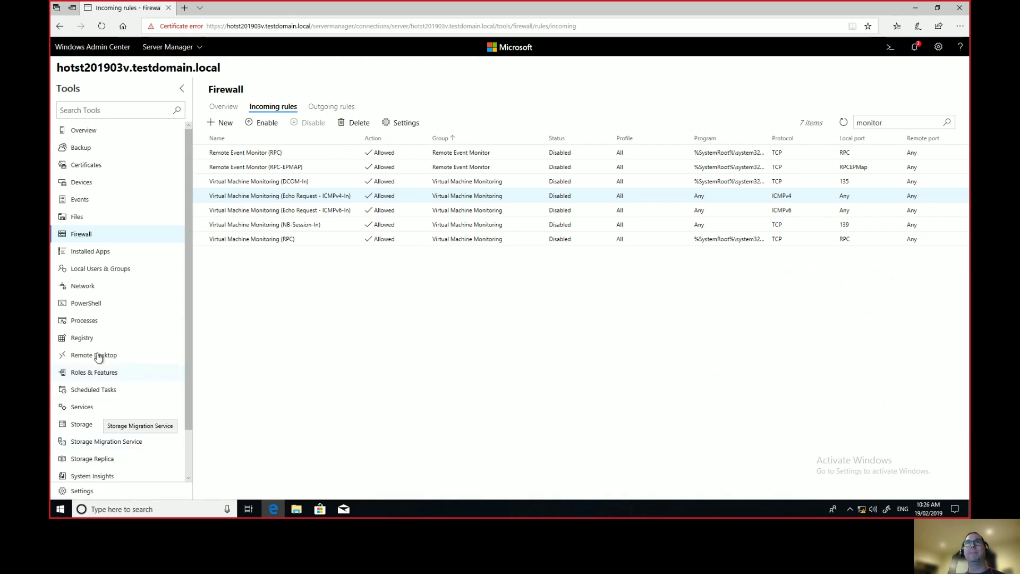
Examine the server's Azure Backup recovery points and the job details of its most recent backup job.
click(92, 155)
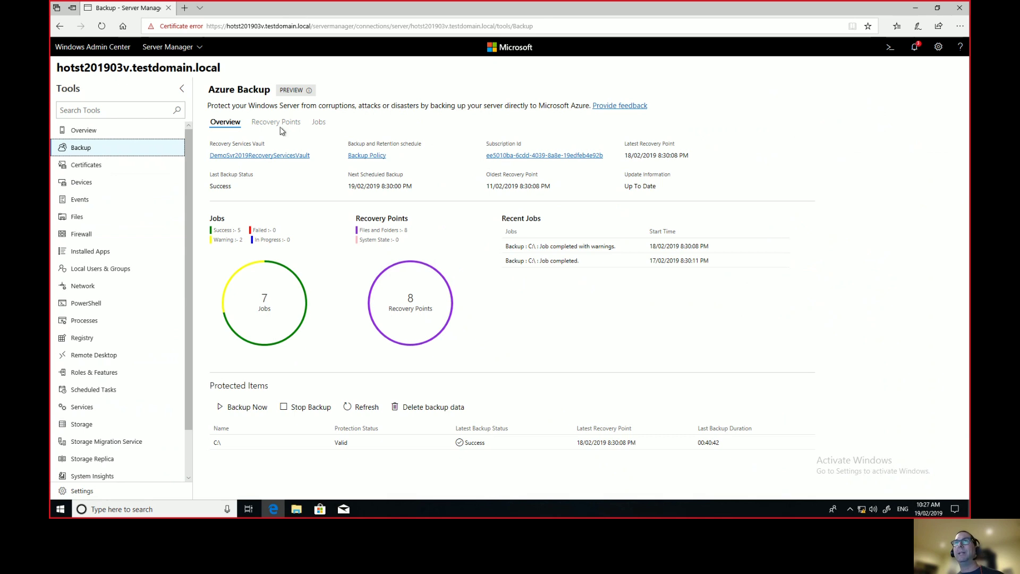
click(284, 125)
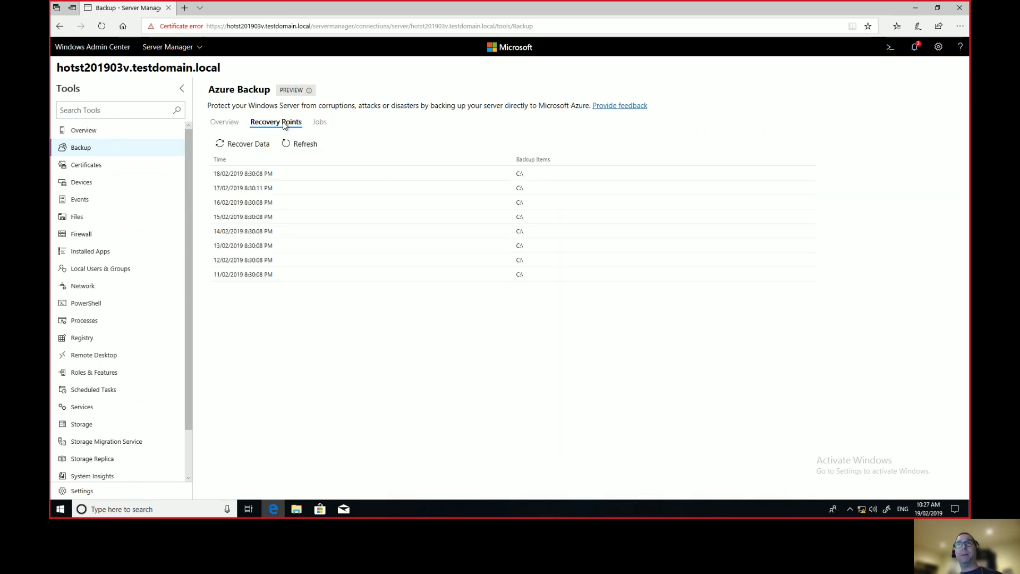
click(252, 176)
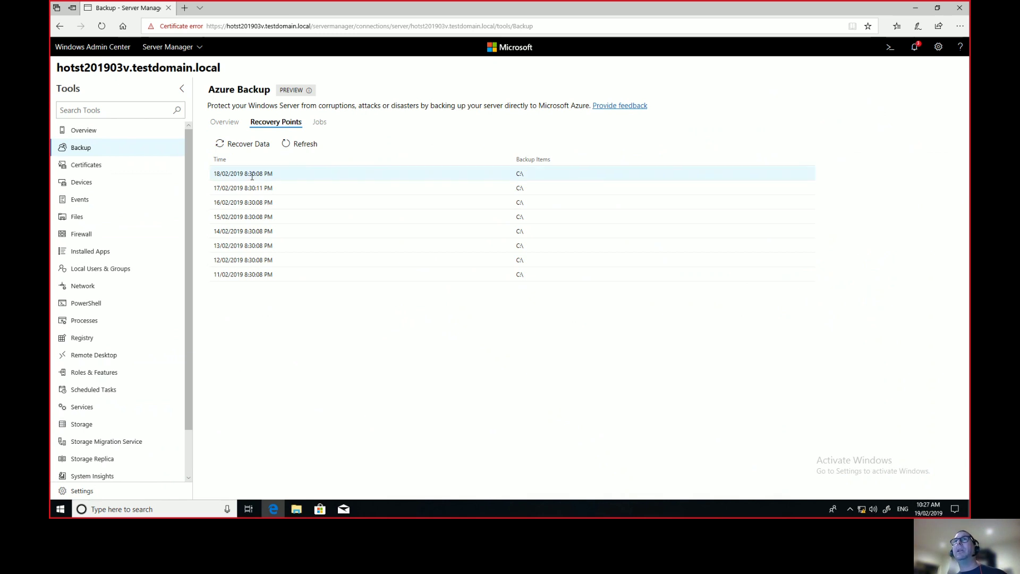
click(320, 123)
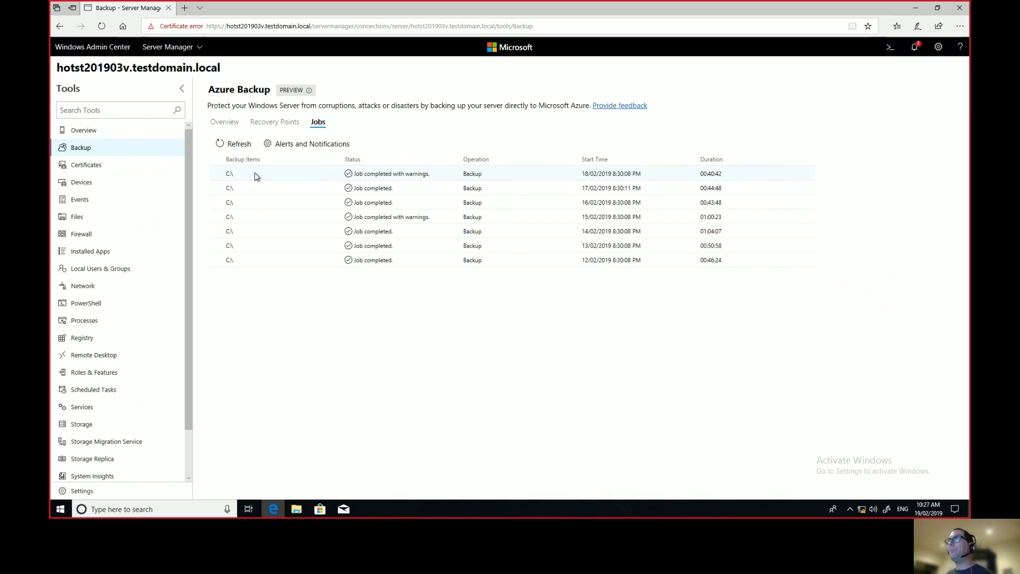
click(257, 176)
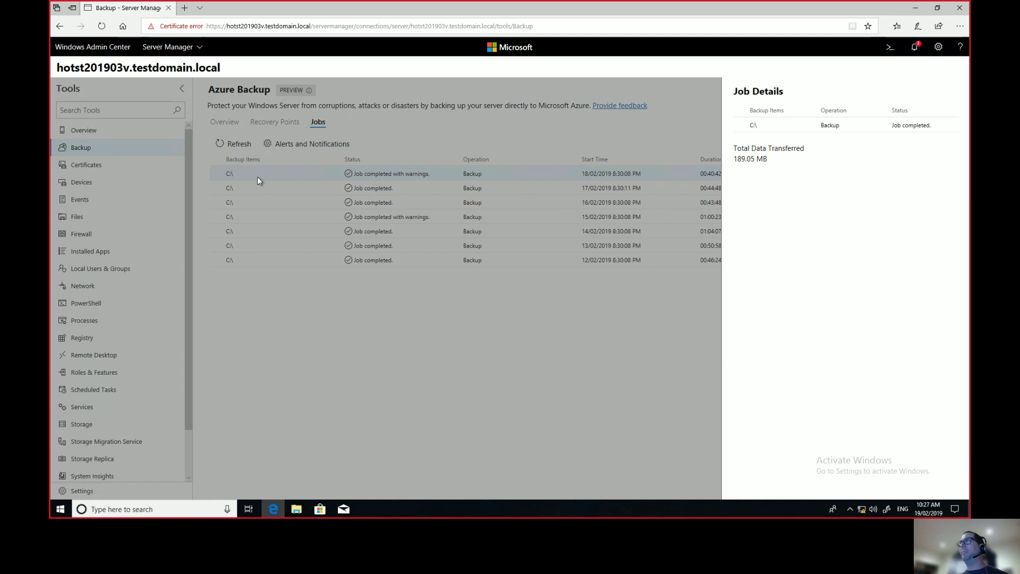
click(318, 215)
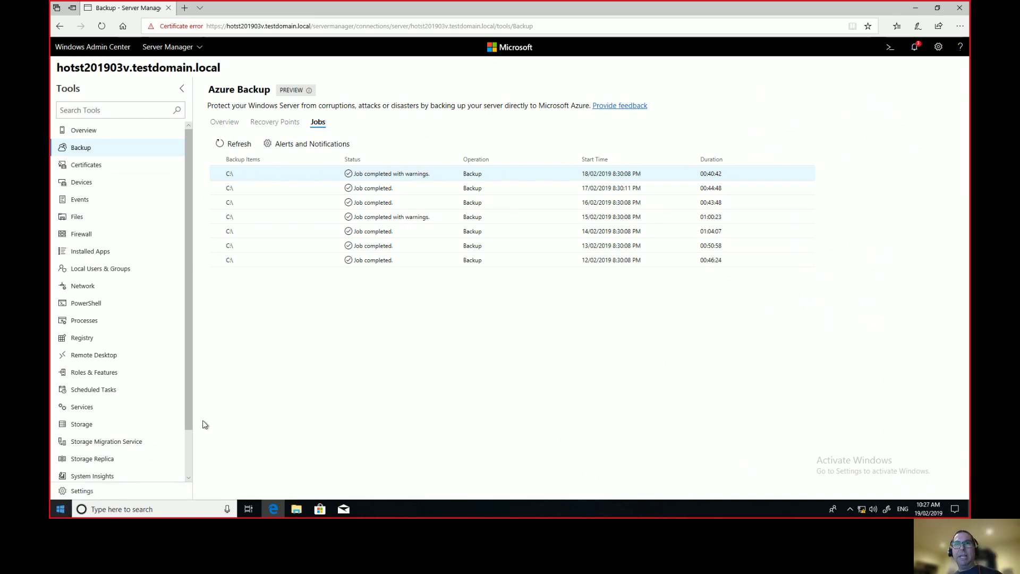
Examine the System Insights forecasts for total storage consumption and CPU capacity, and return to the capability list.
scroll(188, 467, down, 2)
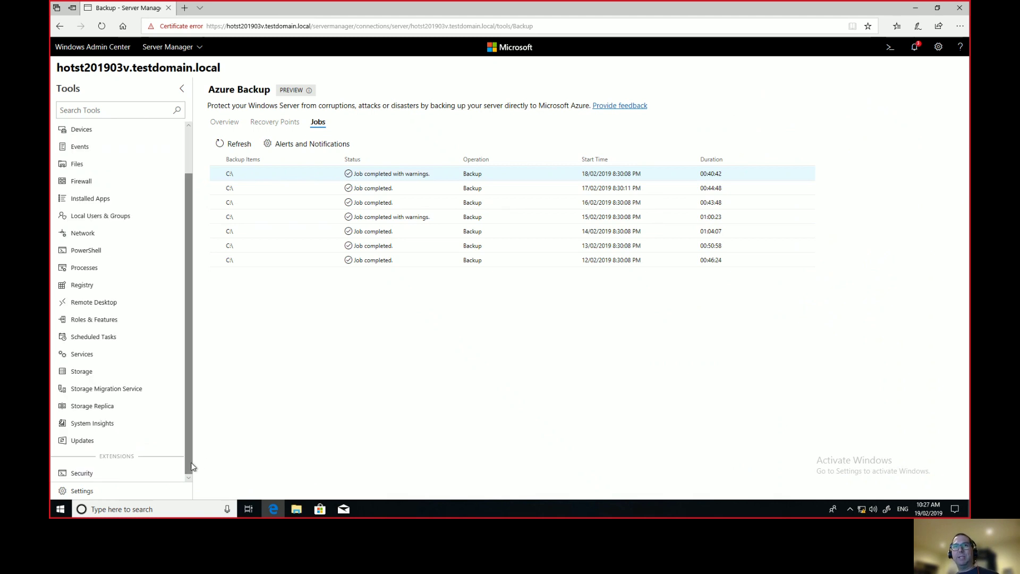
click(111, 426)
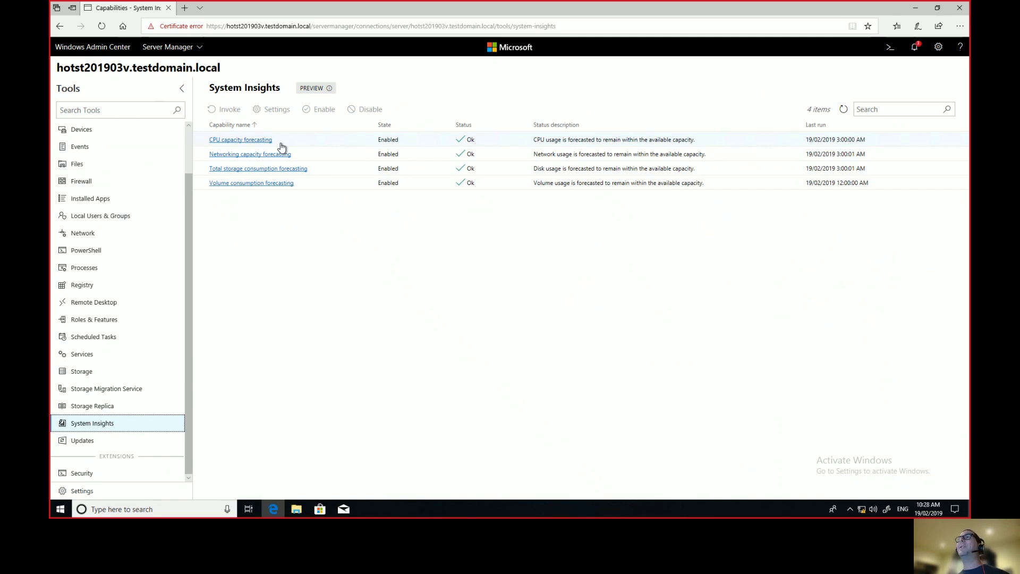
click(266, 169)
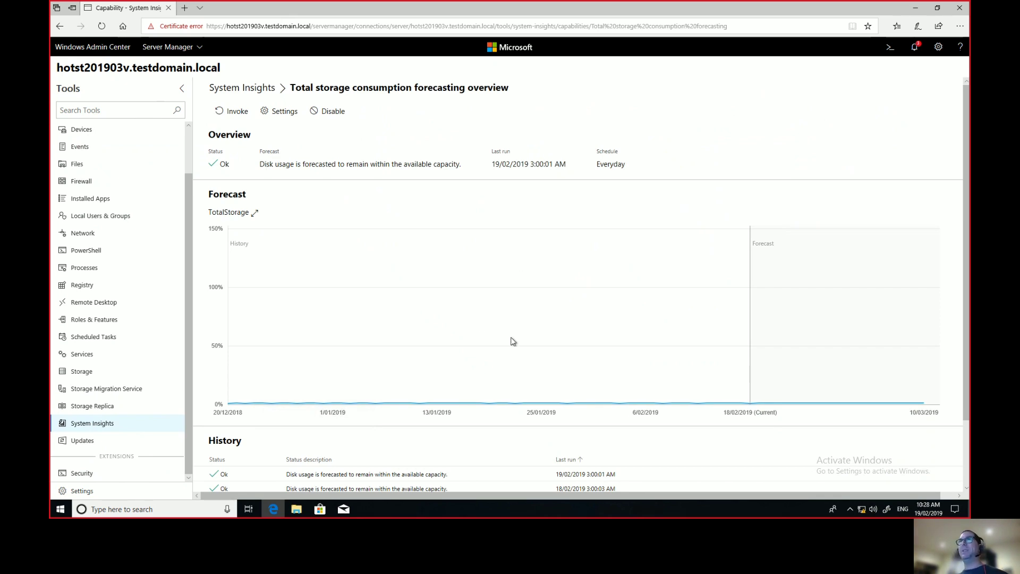
click(258, 92)
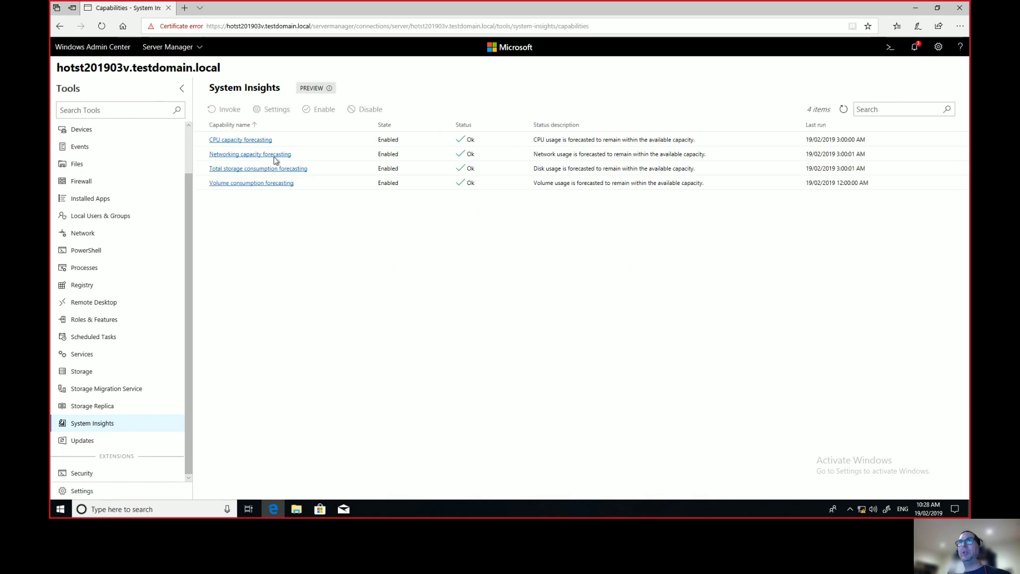
click(257, 139)
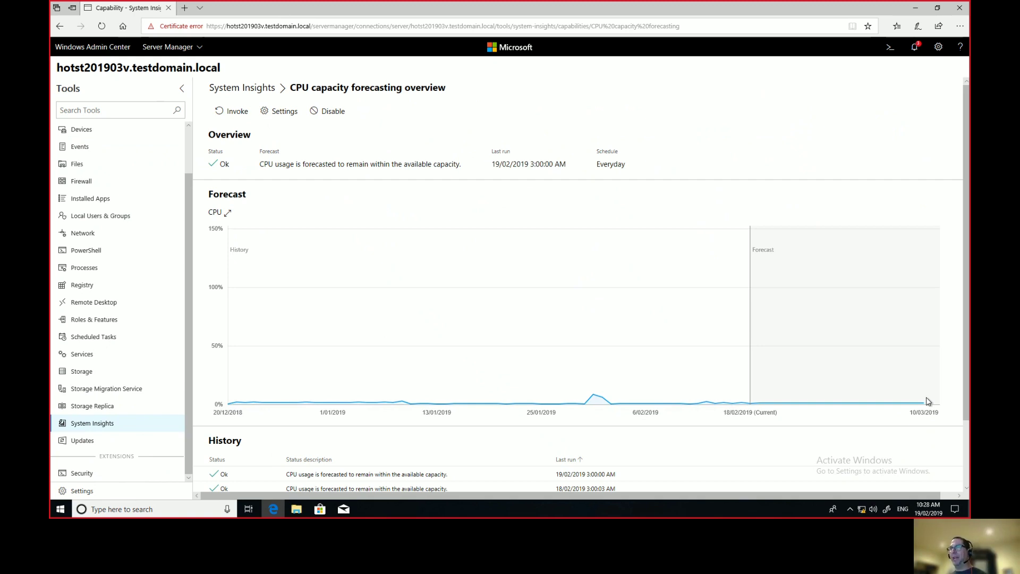
click(230, 92)
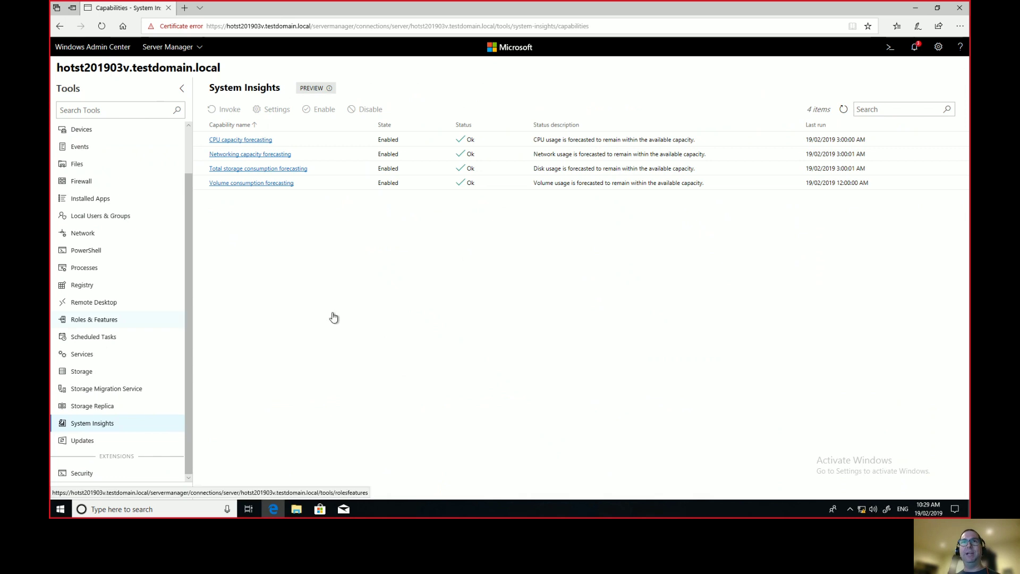
scroll(189, 147, up, 2)
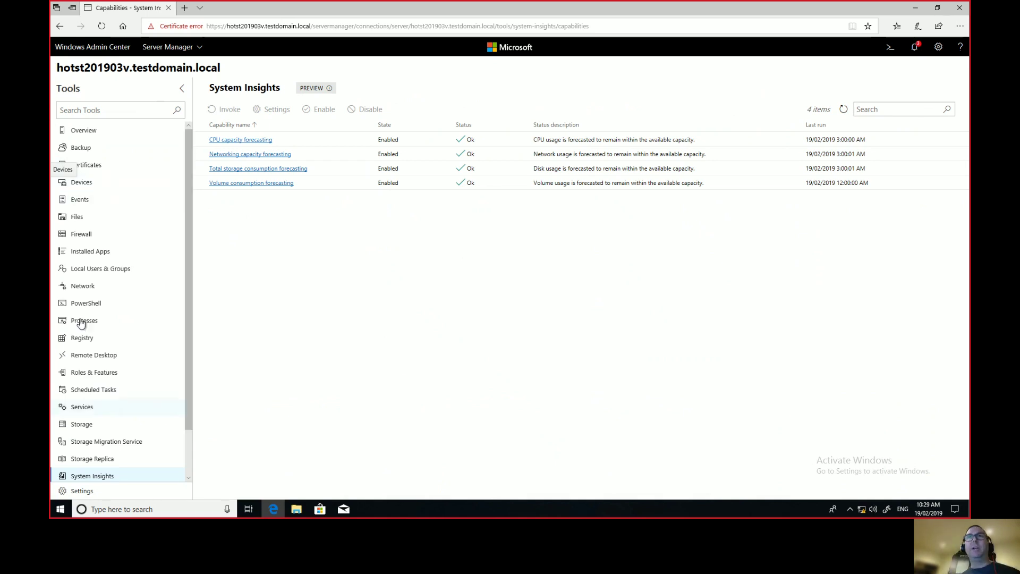
Examine the details and IPv4 settings of the server's Ethernet adapter, and close the settings without changing them.
click(81, 286)
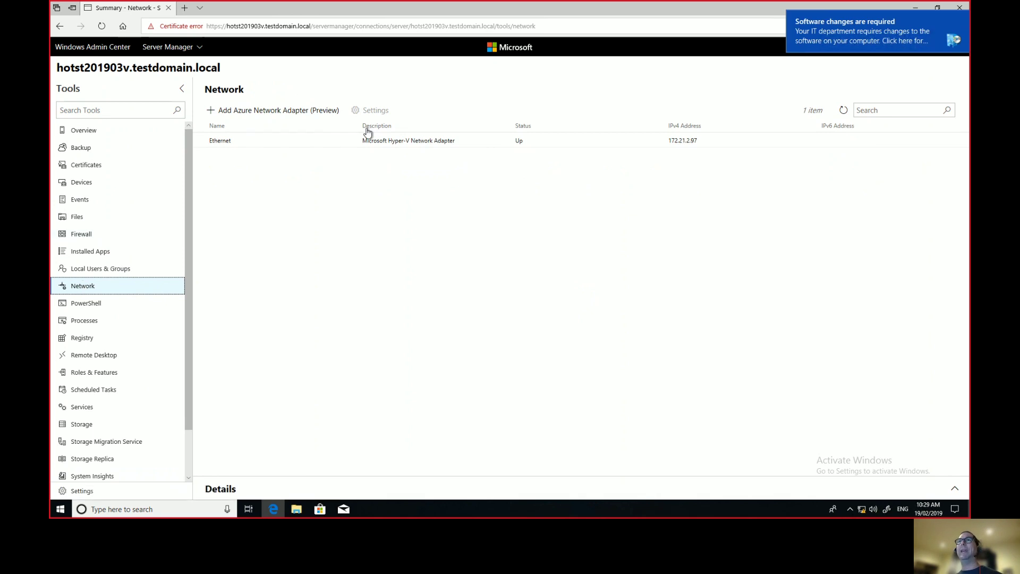
click(380, 140)
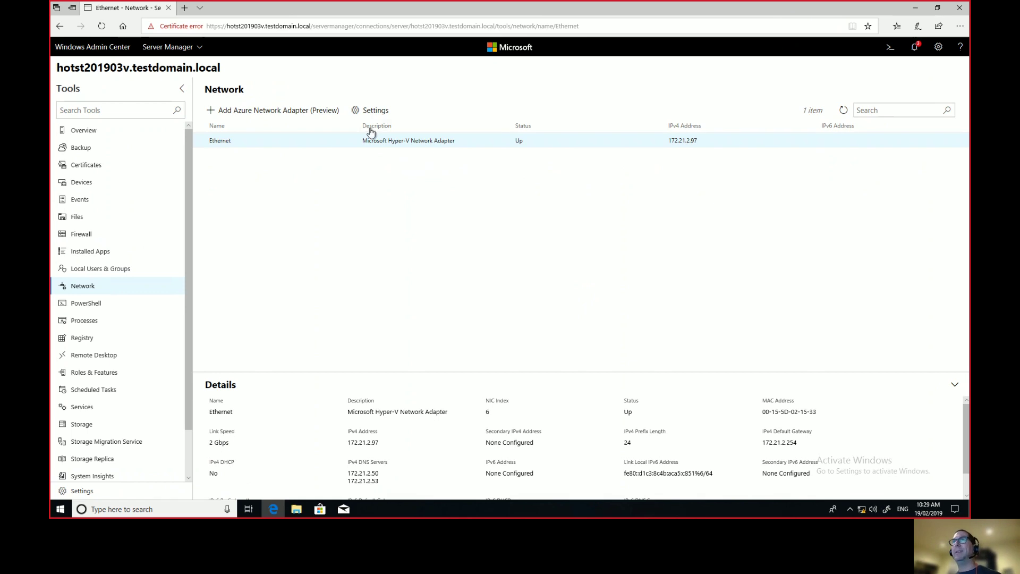
click(376, 111)
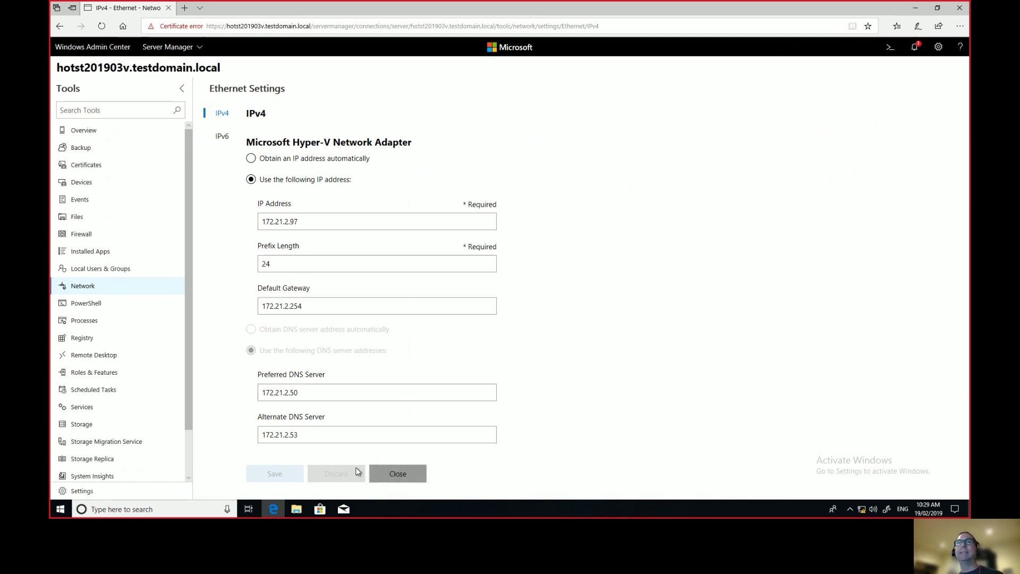
click(398, 474)
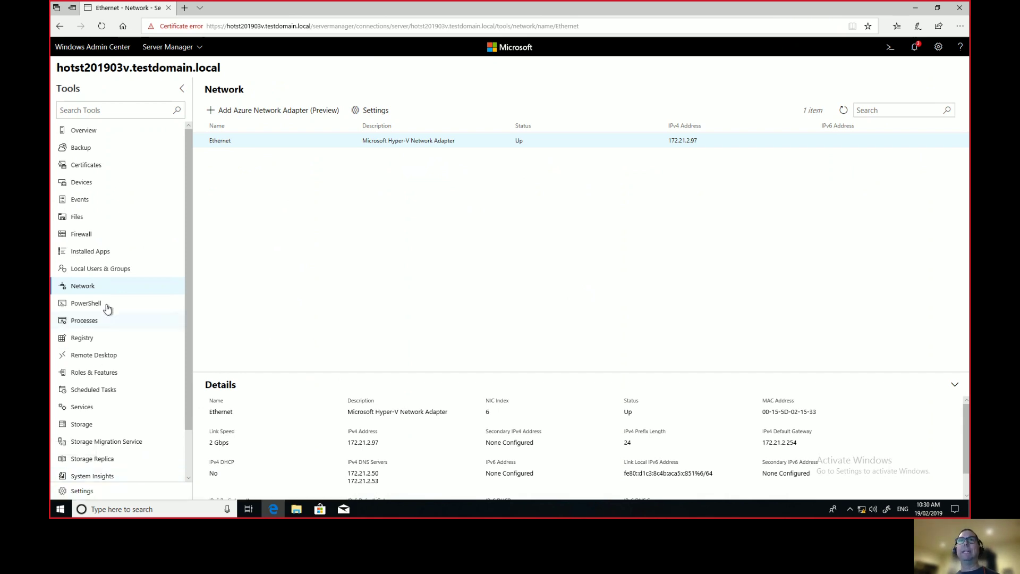
Open a remote PowerShell session on the server, enter the account password, and run hostname.
click(95, 325)
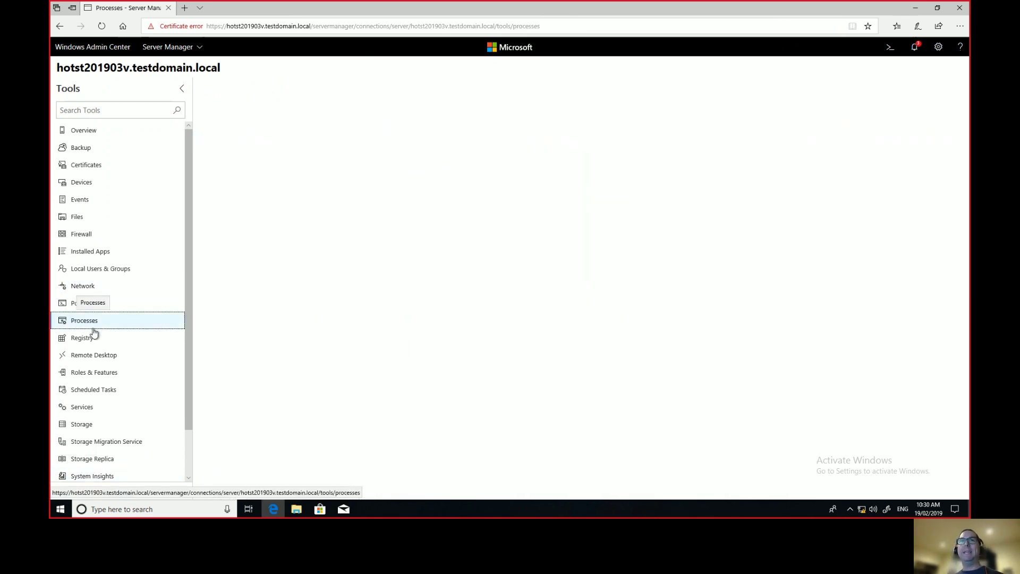
click(120, 309)
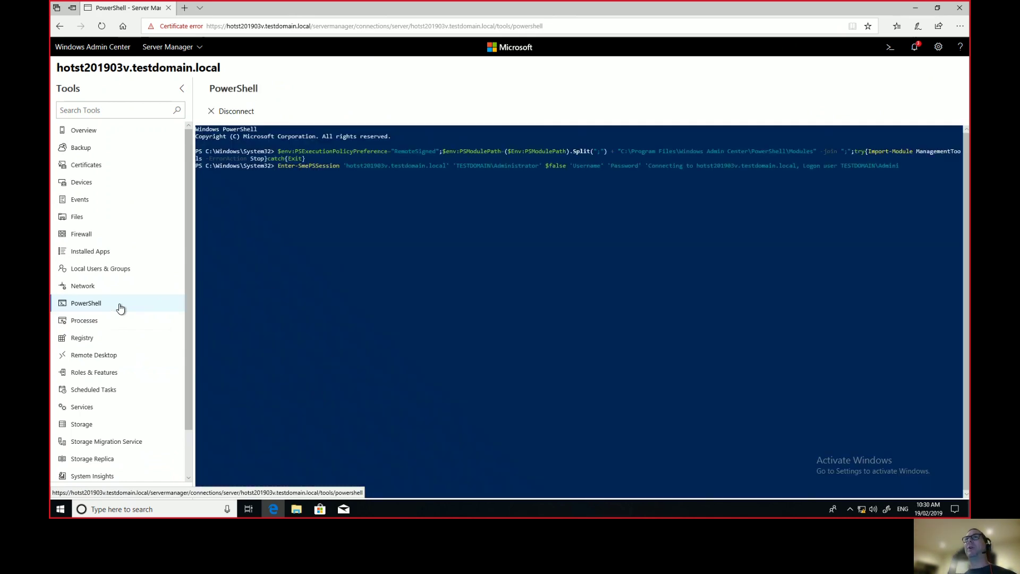
text(*********)
key(Return)
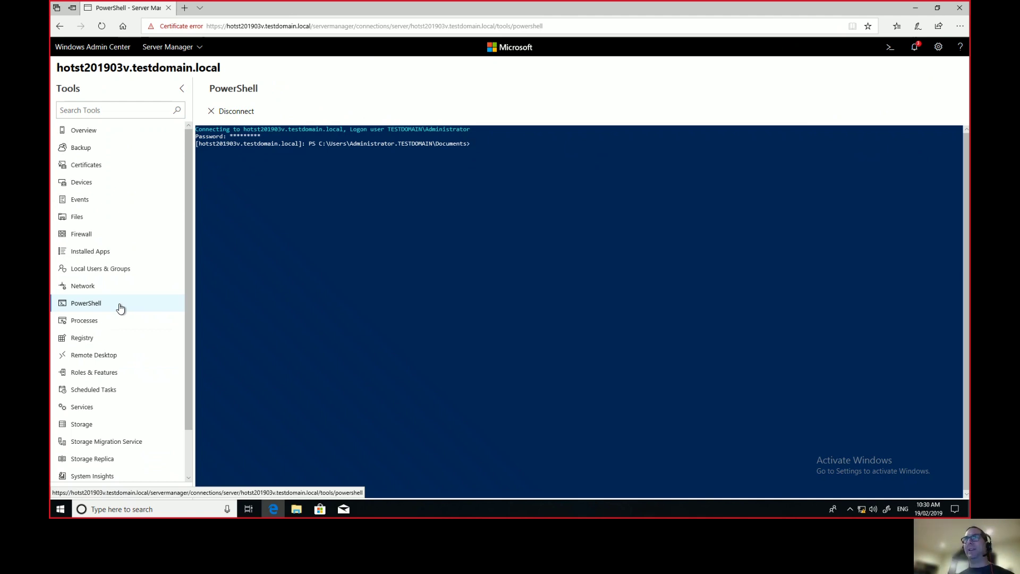
text(hostname)
key(Return)
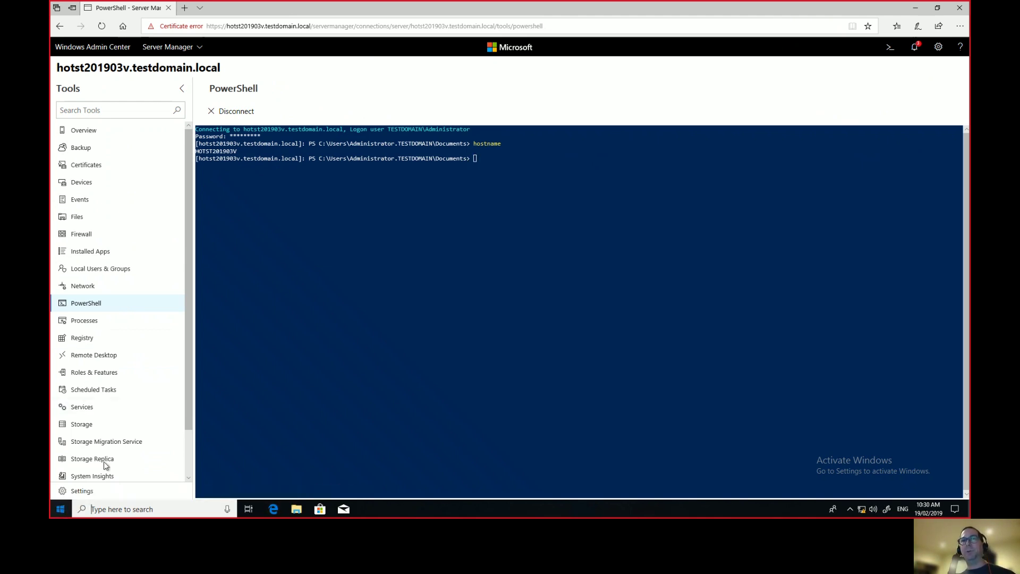
Switch to a local Windows PowerShell window, clear its screen, and run hostname there for comparison.
key(super)
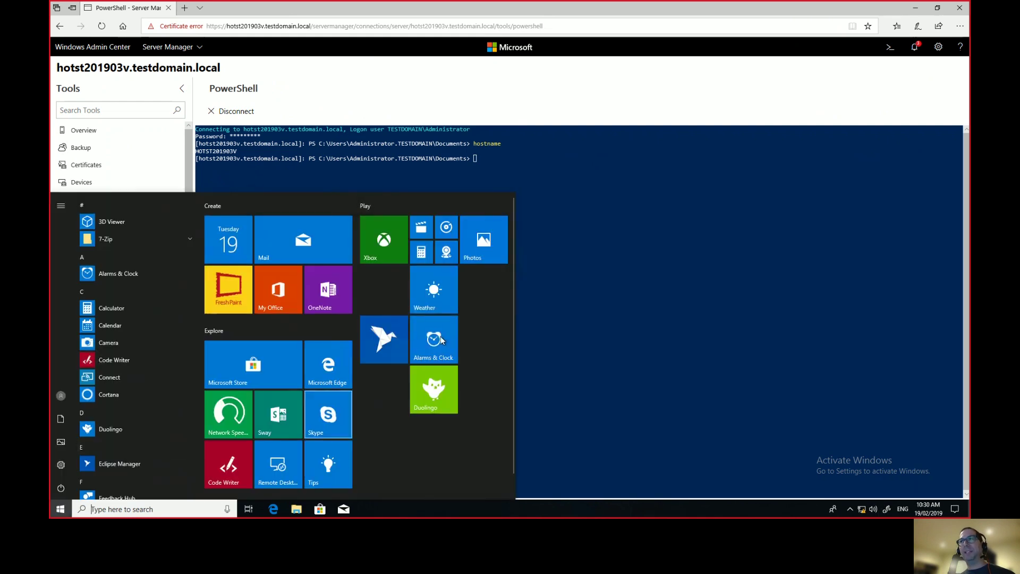
text(powershell)
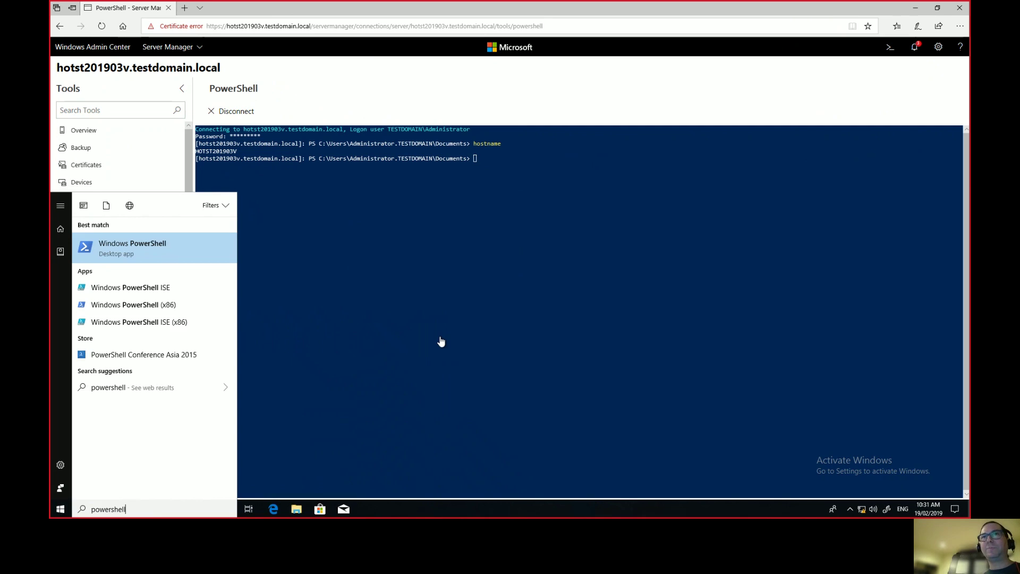
key(Return)
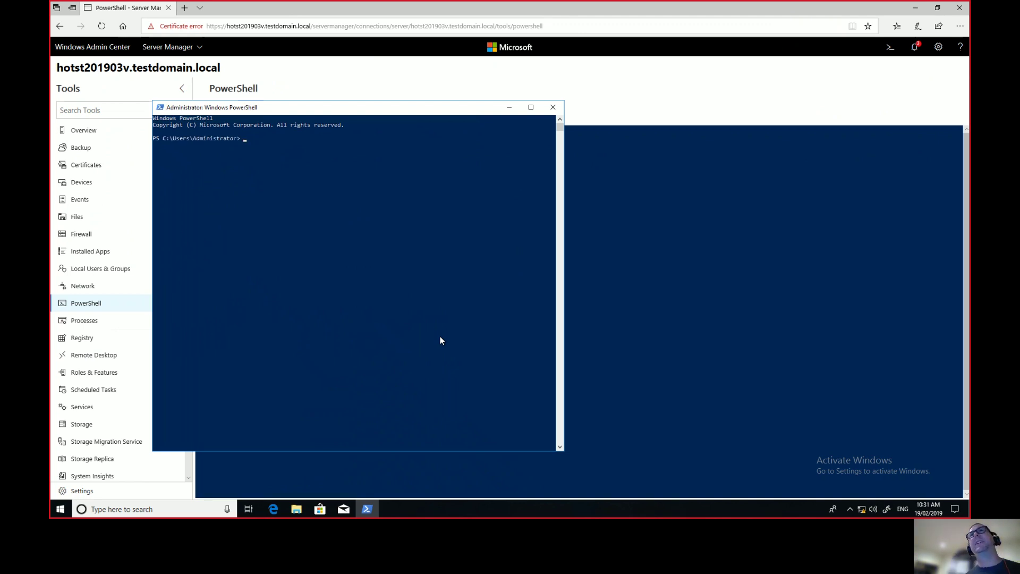
key(ctrl+l)
text(hostname)
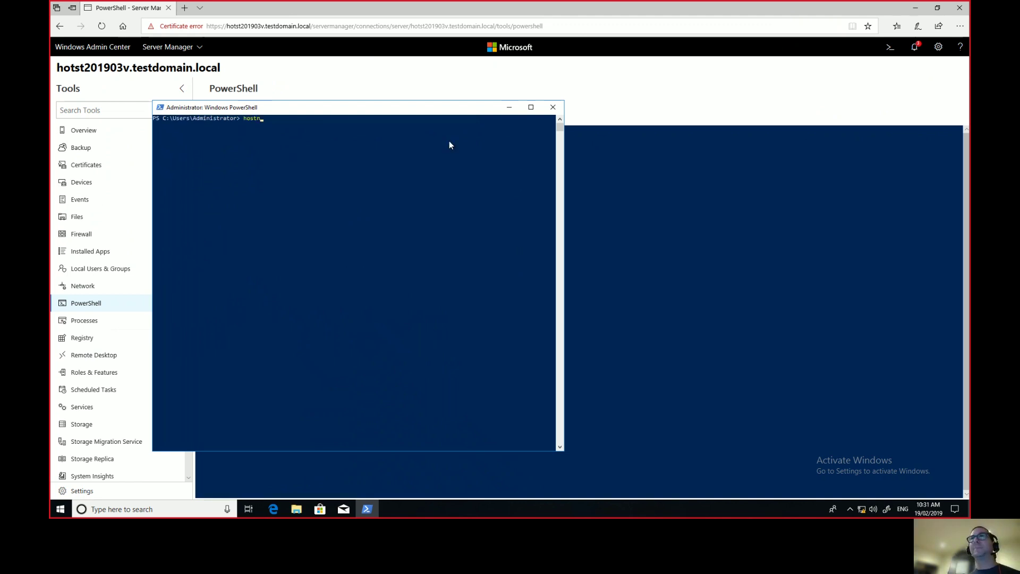
key(Return)
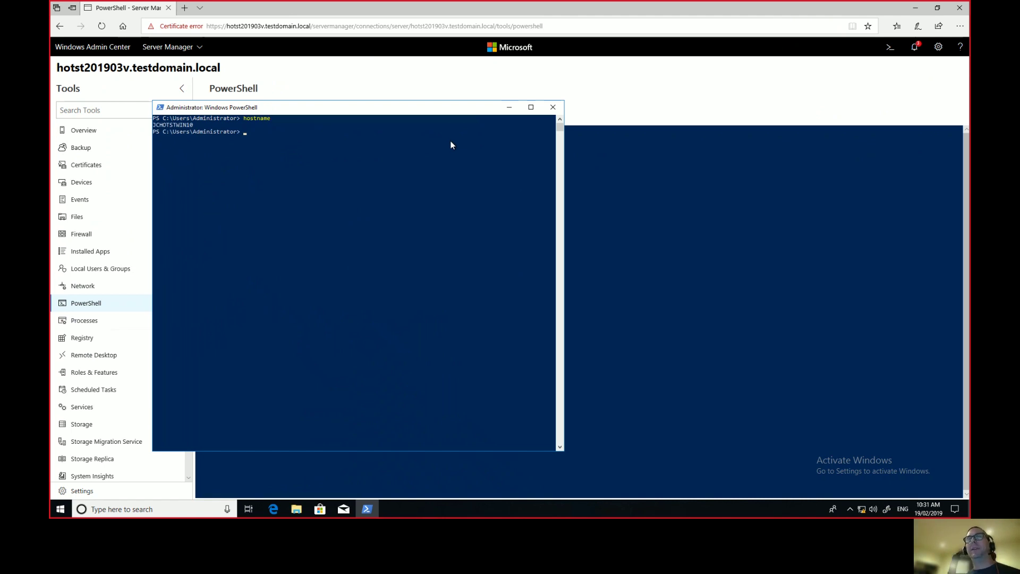
Minimize the local PowerShell window, run get-windowsfeature in the server's remote session, and end that session with exit.
click(509, 107)
text(get-windowsfeature)
key(Return)
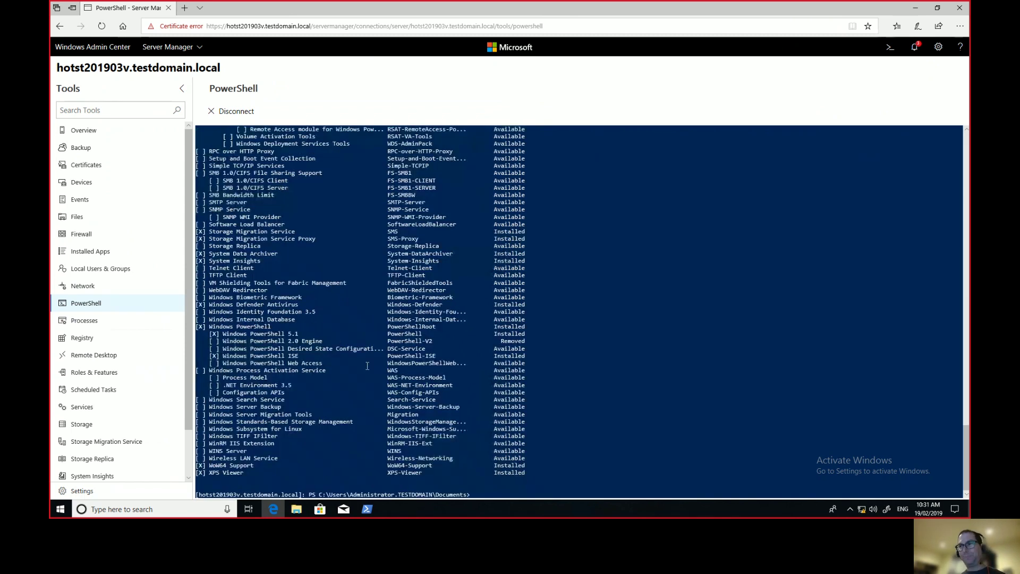
text(exit)
key(Return)
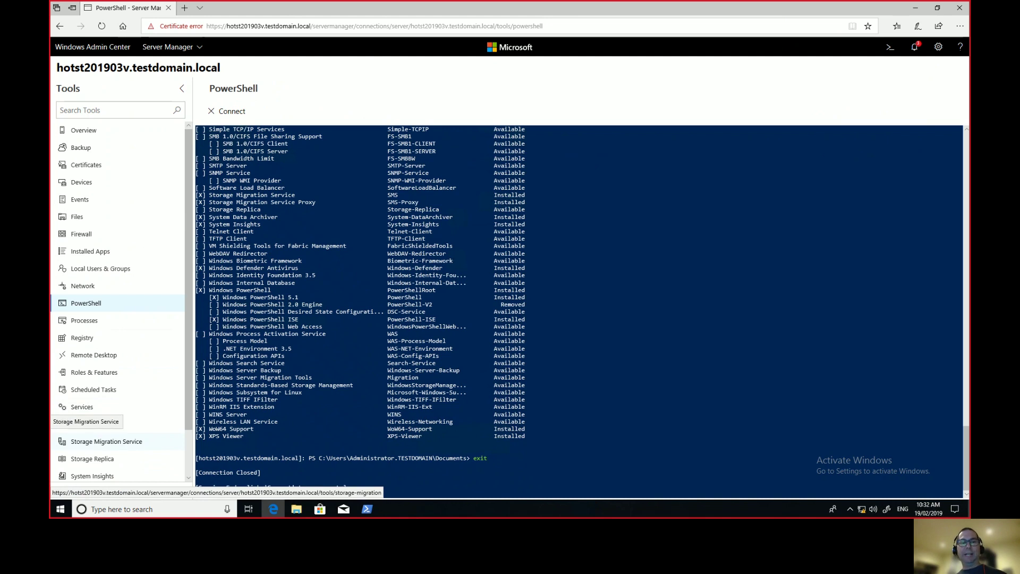
Examine the server's running processes and the actions offered for managing them.
click(89, 325)
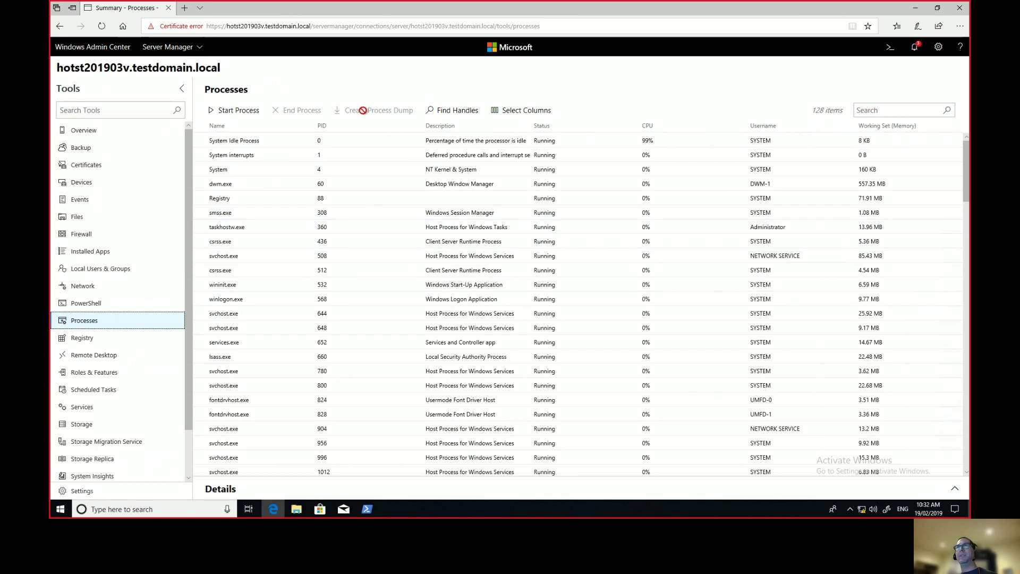
drag(437, 123, 320, 119)
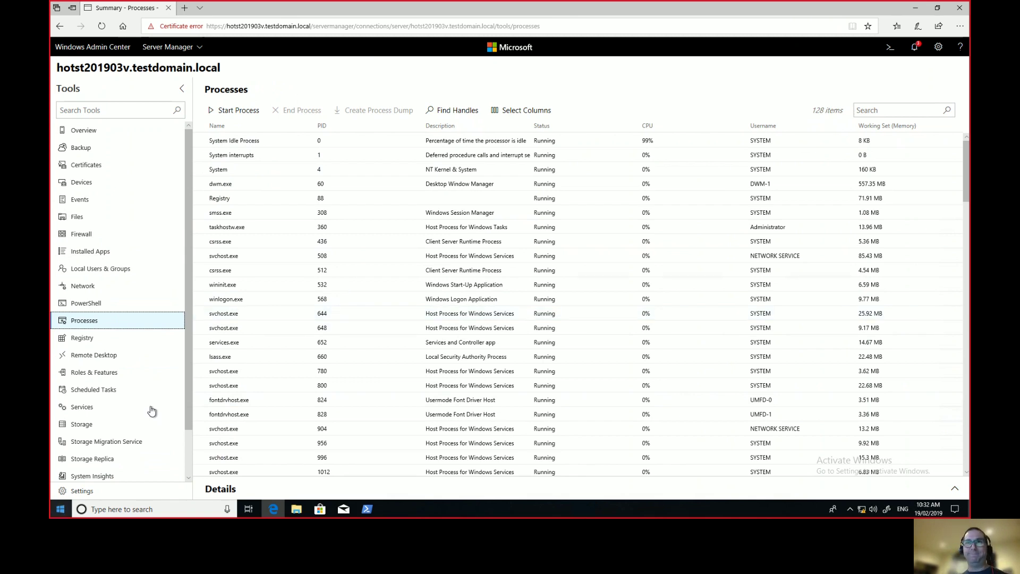
Examine the server's registry, including the import form, the keys under HKEY_CLASSES_ROOT and the additional key actions, without changing anything.
click(84, 345)
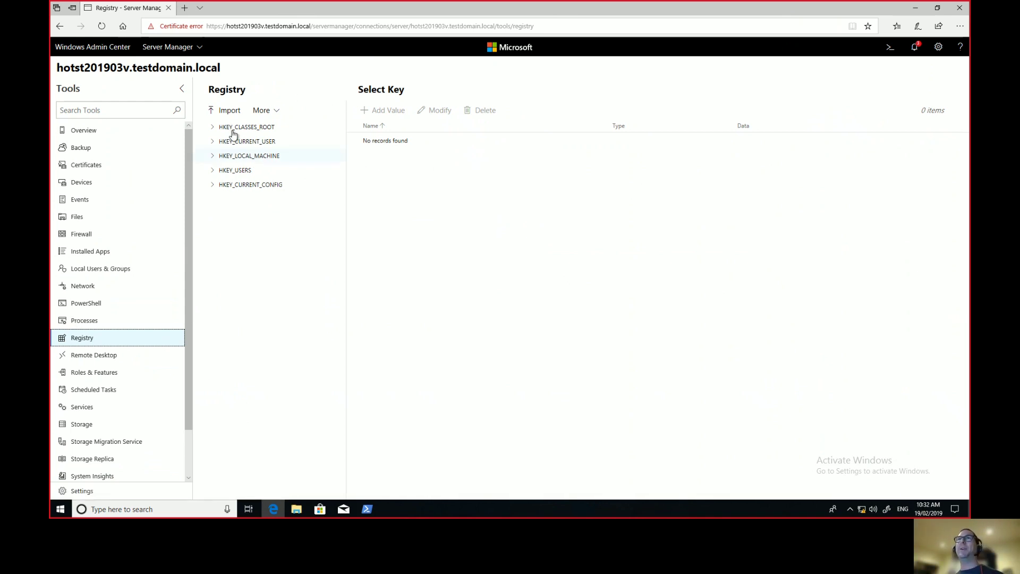
click(230, 111)
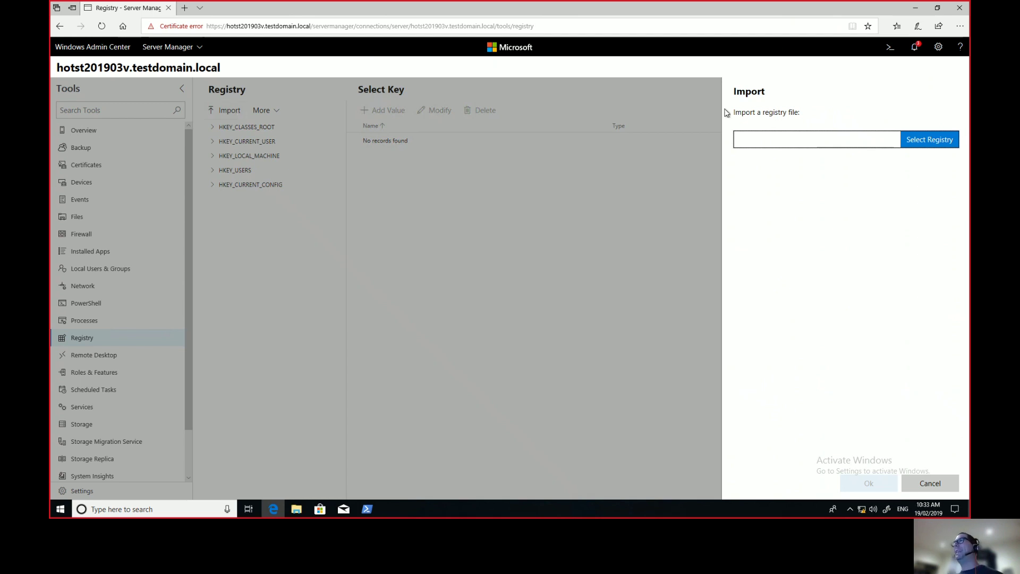
click(662, 215)
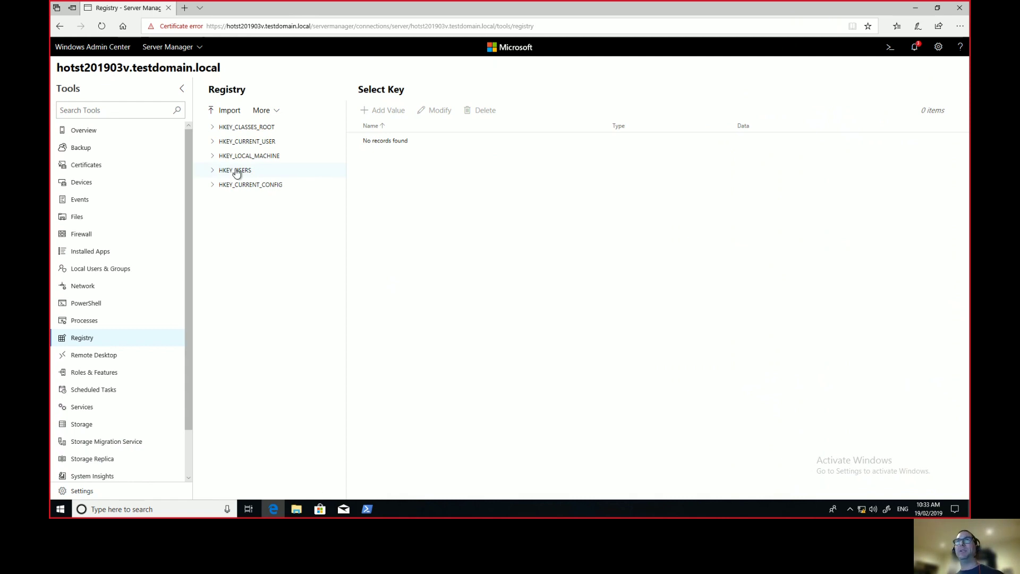
click(213, 127)
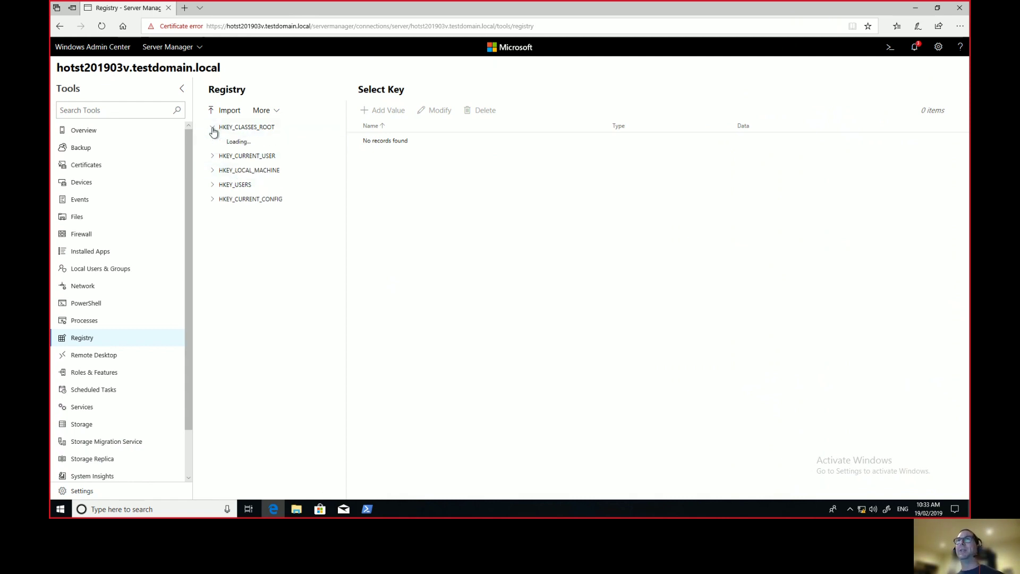
click(274, 112)
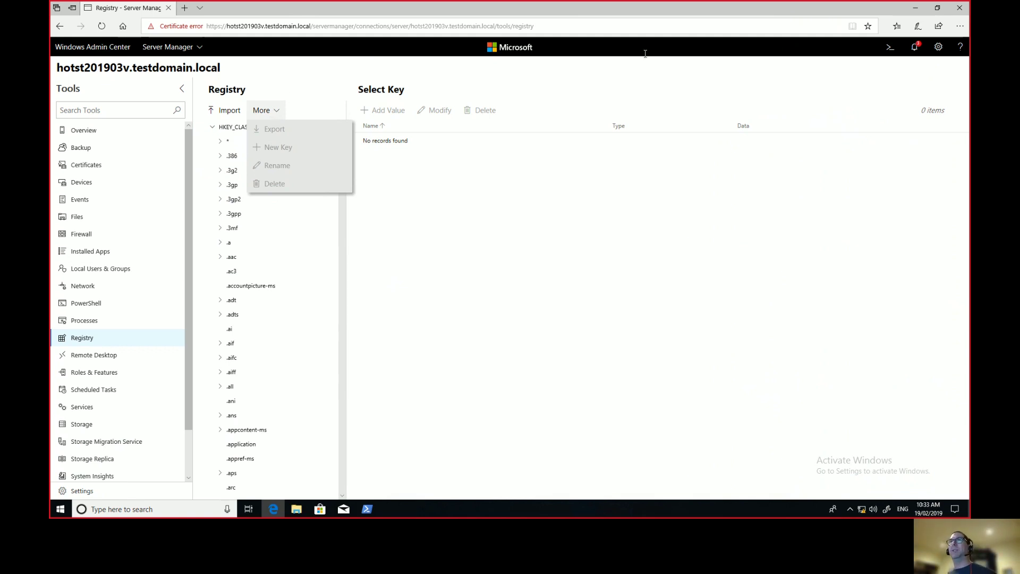
click(549, 234)
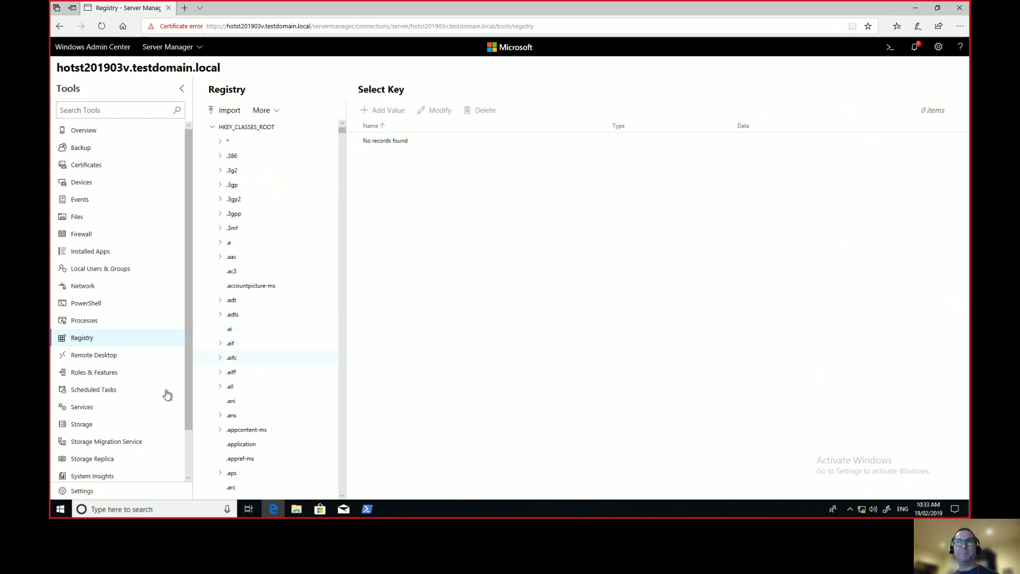
Search the server's services for "azure".
click(85, 408)
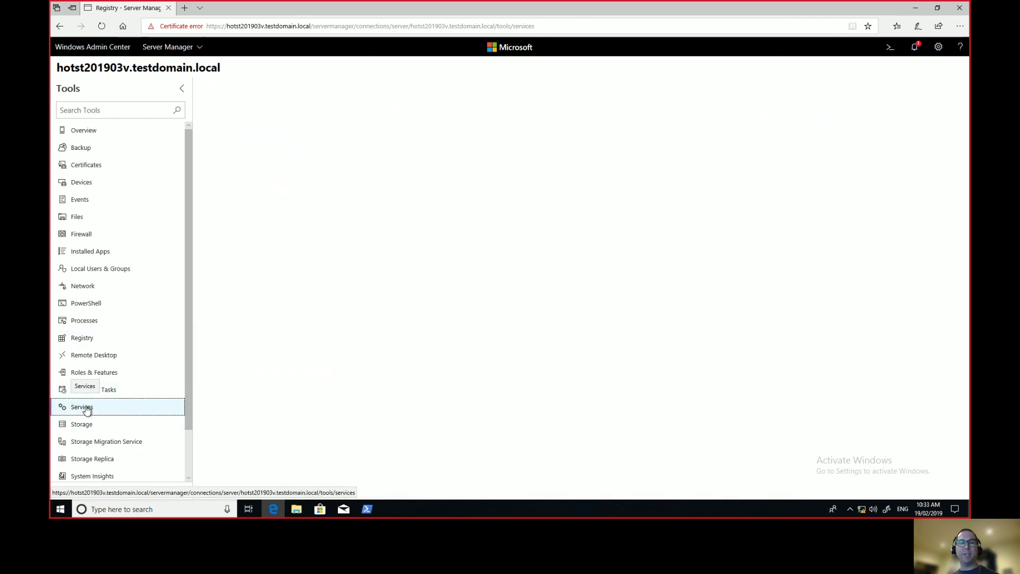
click(188, 462)
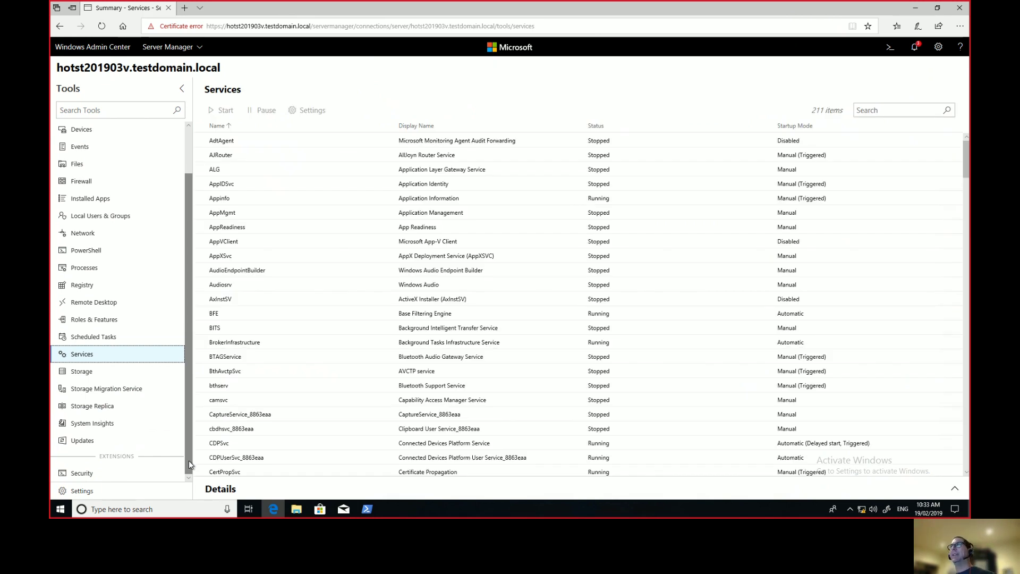
click(880, 110)
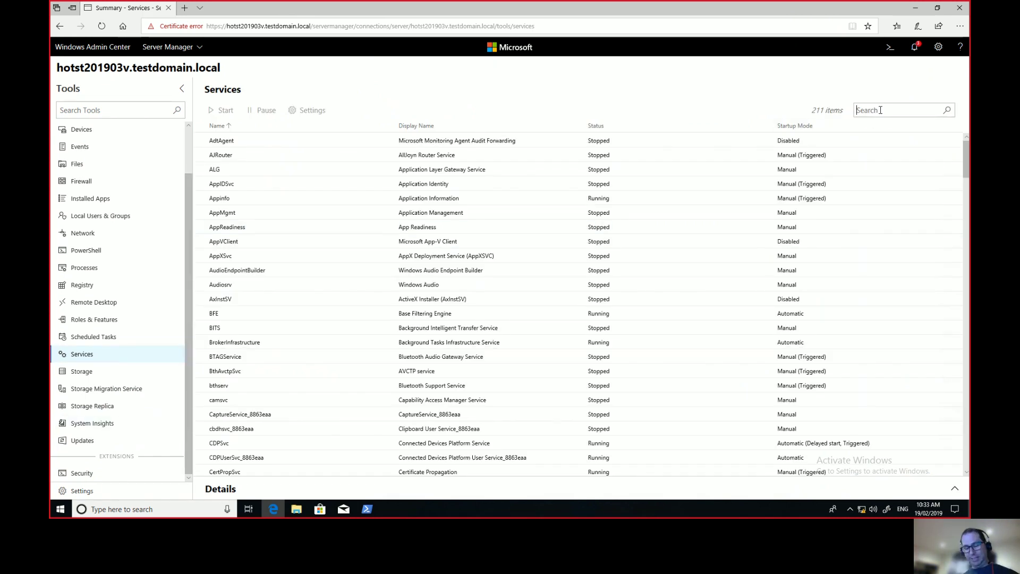
text(azure)
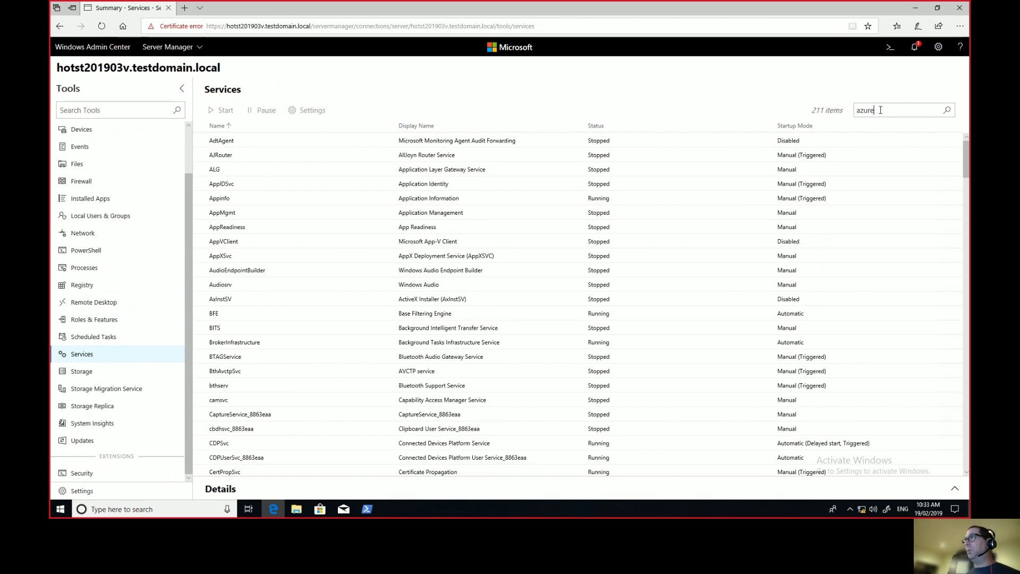
key(Return)
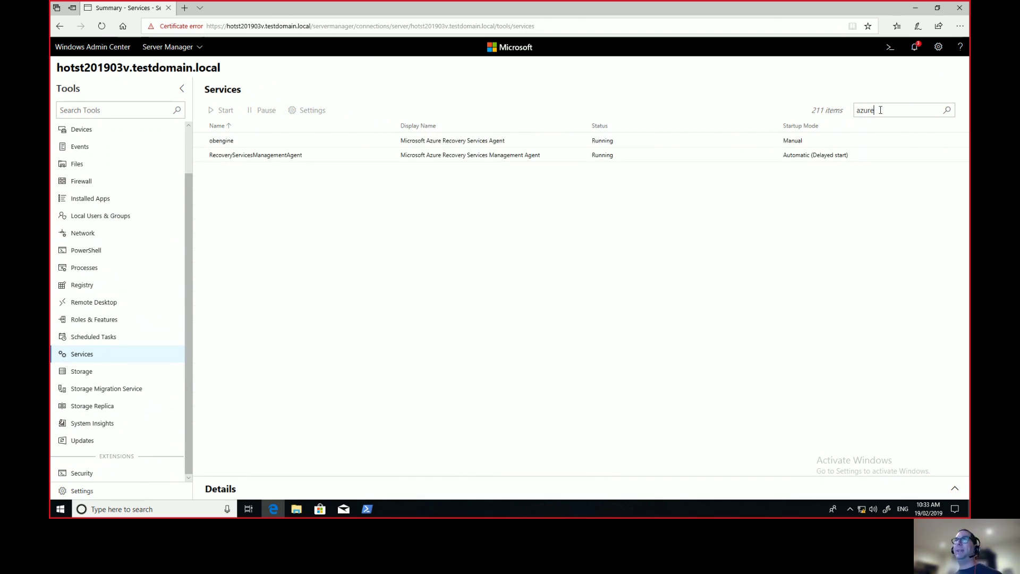
Review the general, log on and recovery settings of the Microsoft Azure Recovery Services Agent service, and close them unchanged.
click(450, 140)
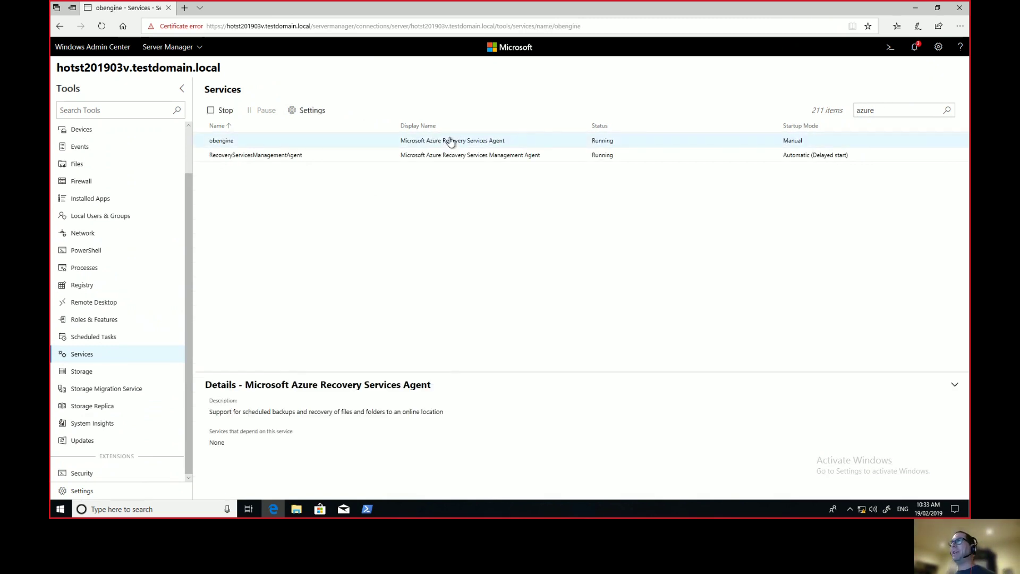
click(223, 113)
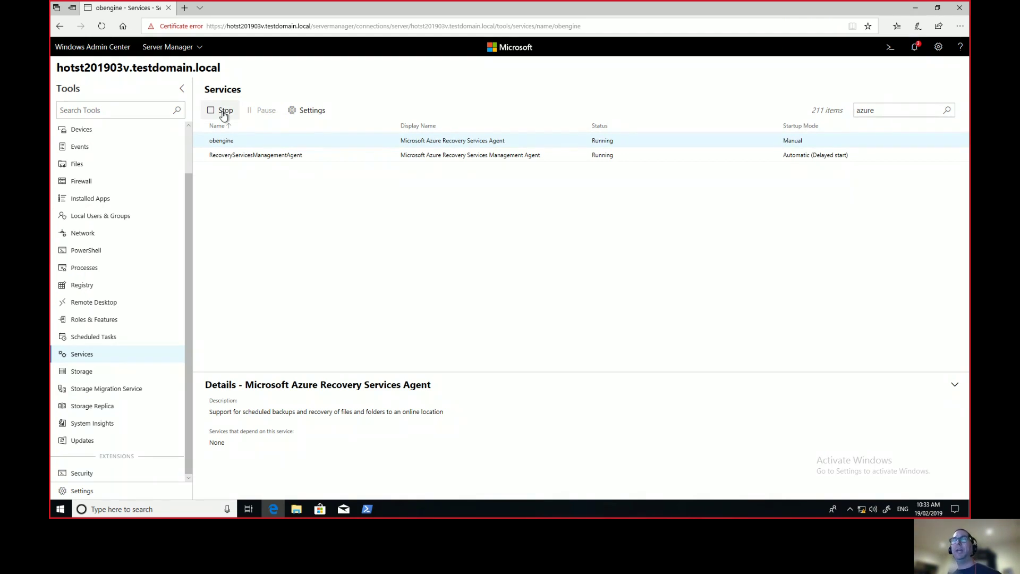
click(312, 110)
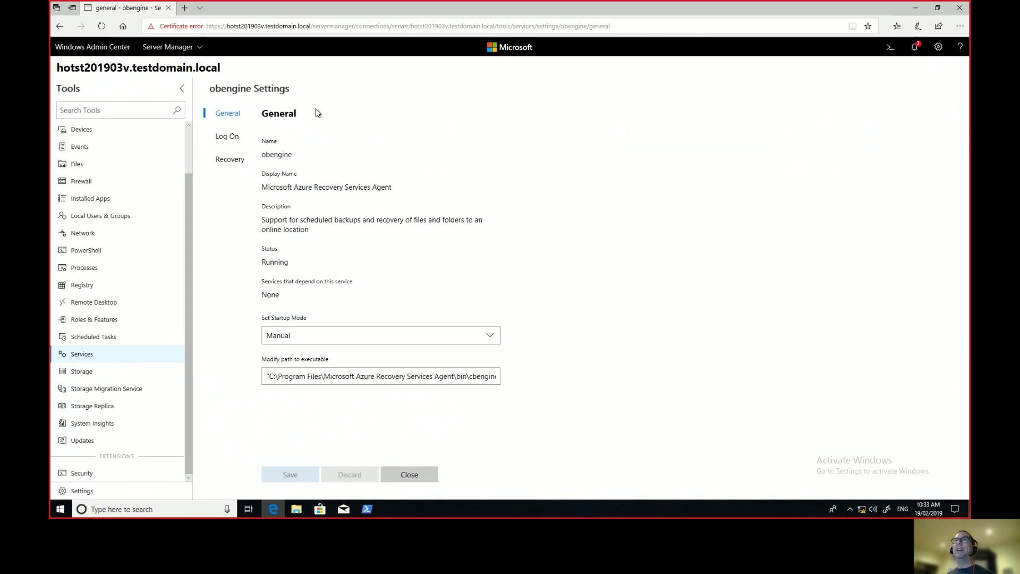
click(223, 139)
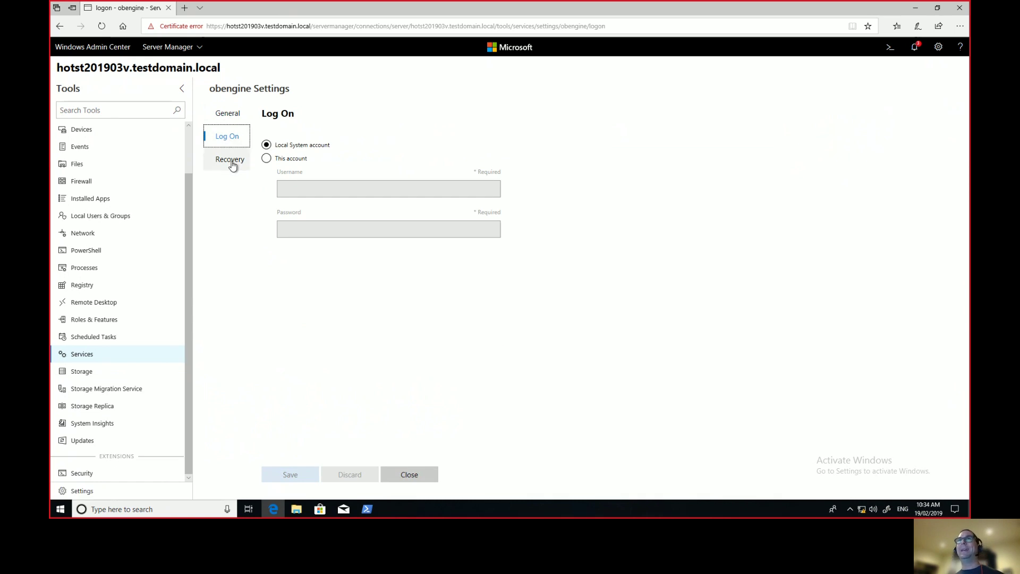
click(231, 161)
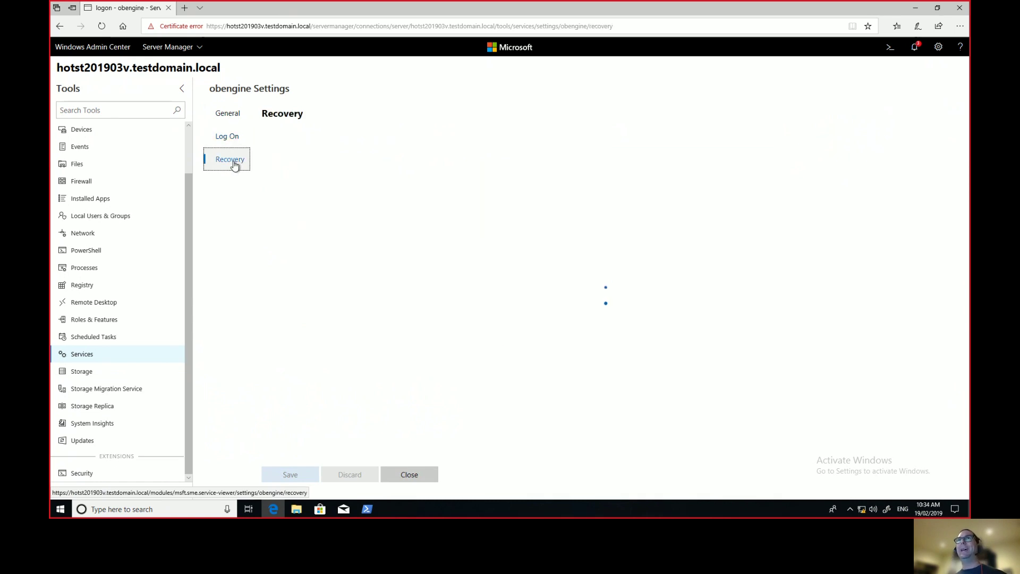
click(415, 475)
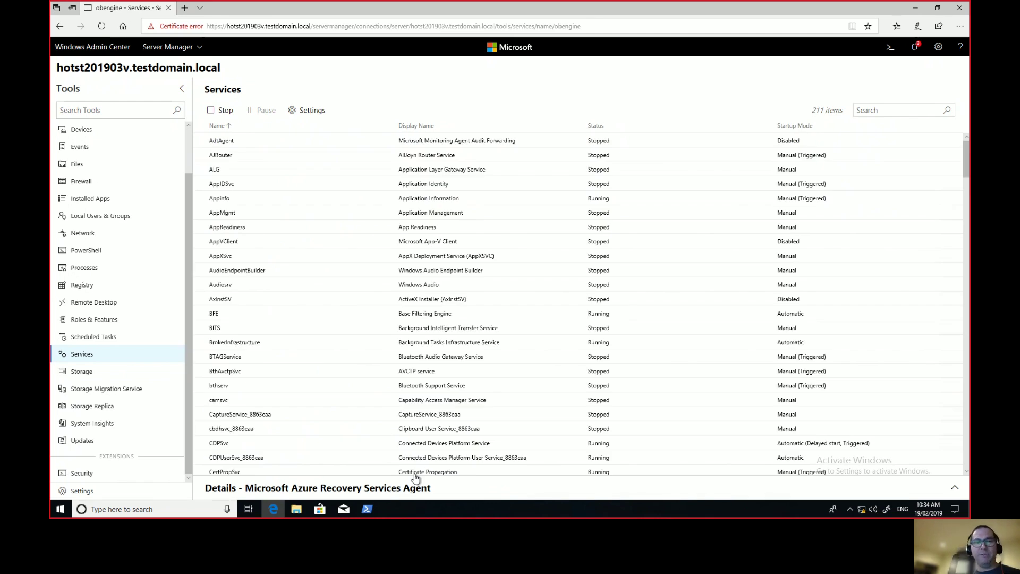
Examine the server's storage disks, including the volumes and properties of Disk 0.
click(84, 371)
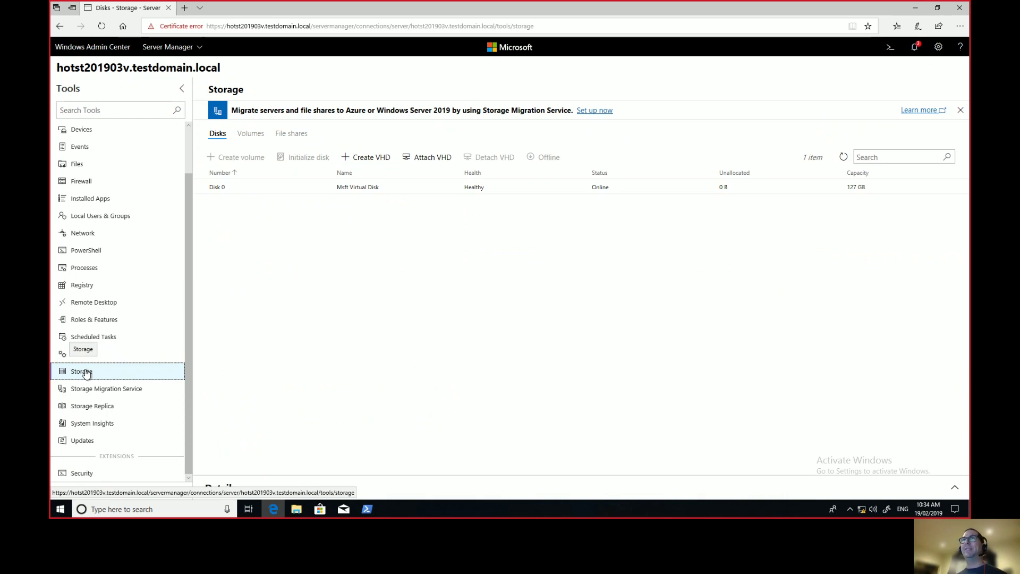
click(309, 194)
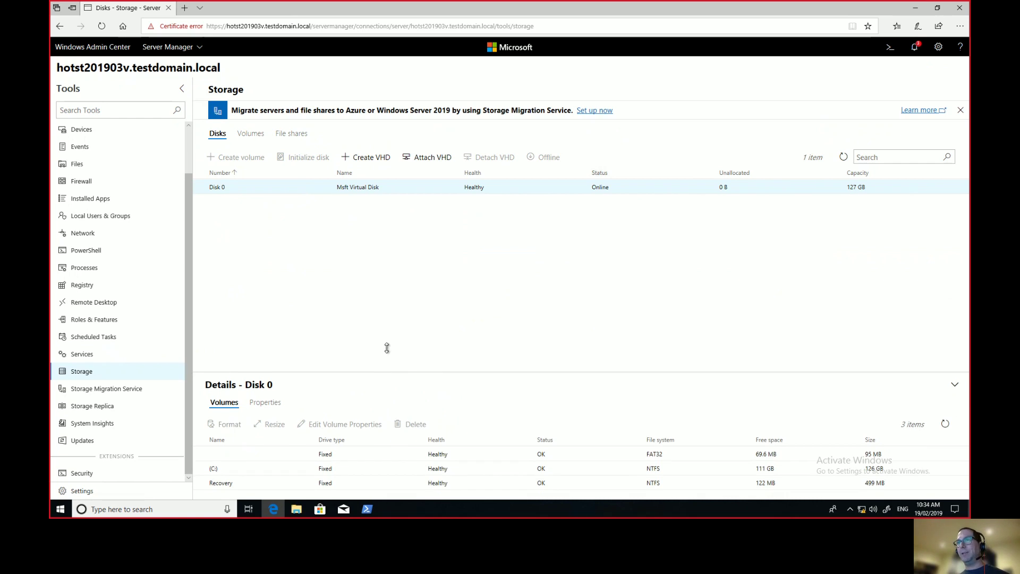
drag(388, 372, 387, 335)
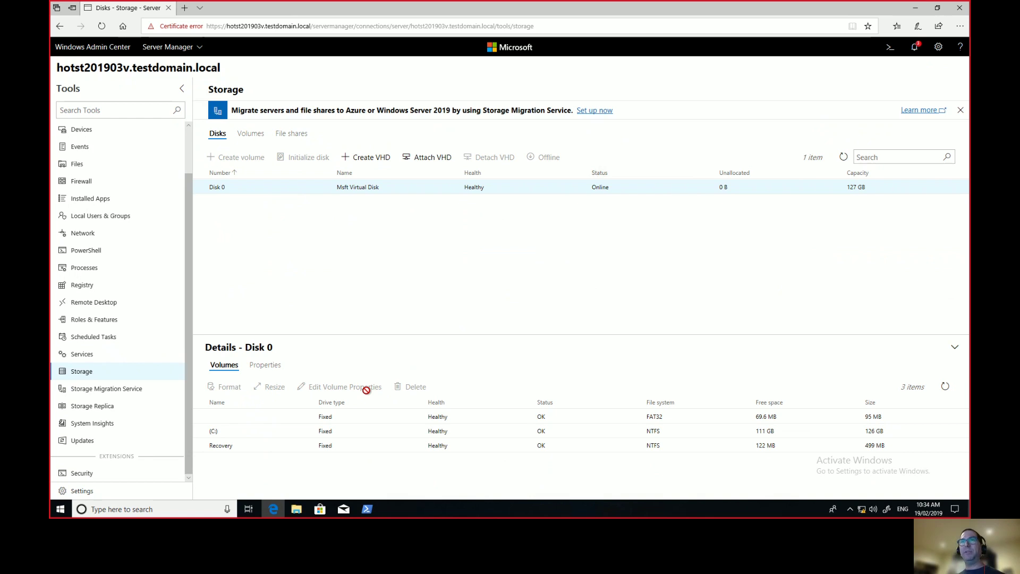
click(274, 366)
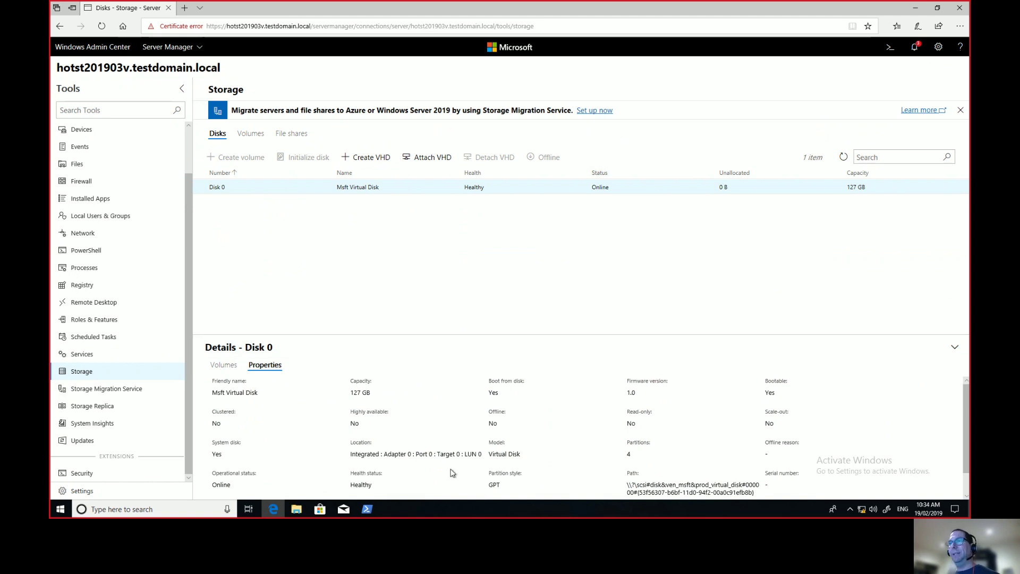
Resize the server's C: volume to 30 GB.
click(260, 138)
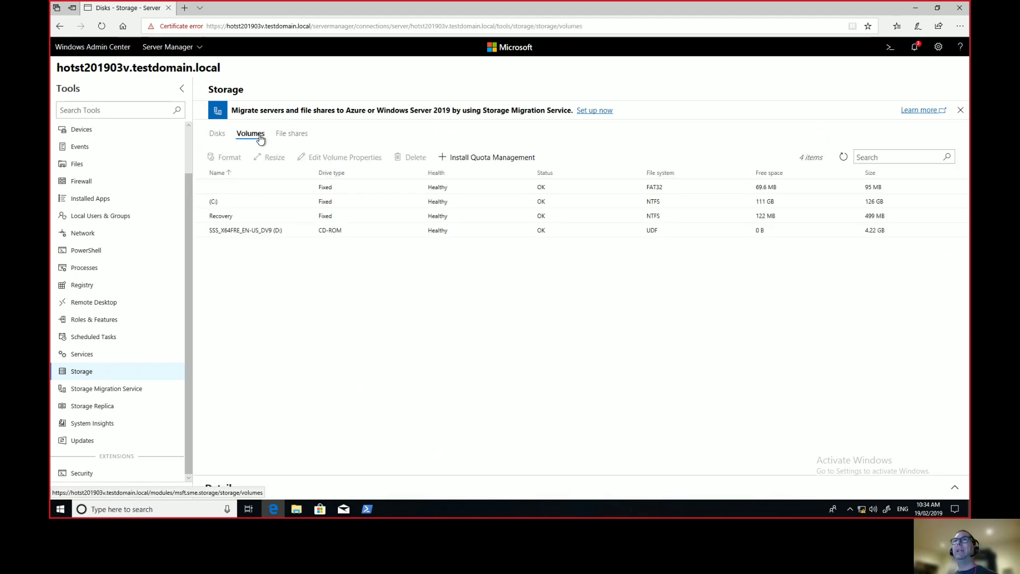
click(250, 203)
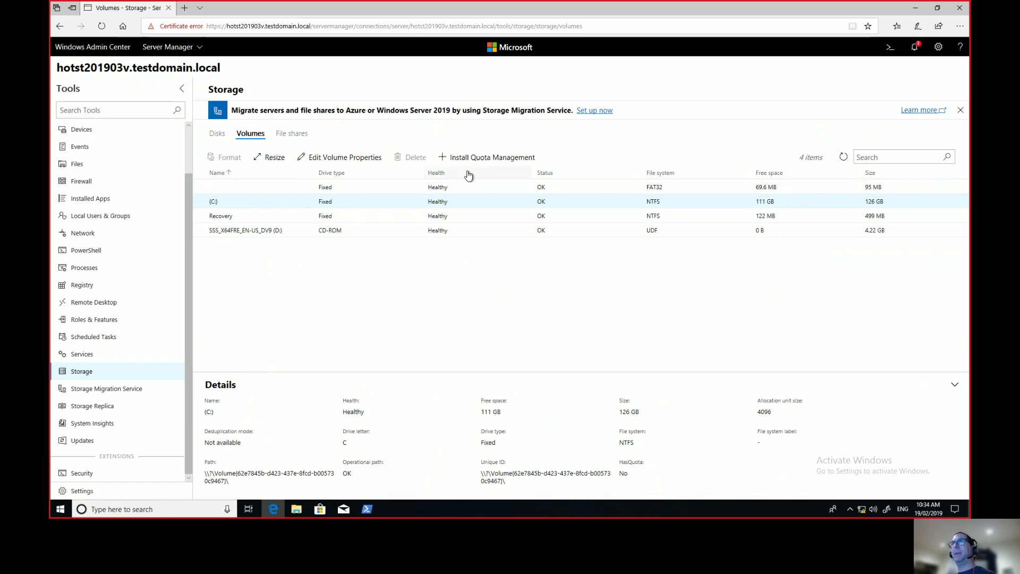
click(268, 159)
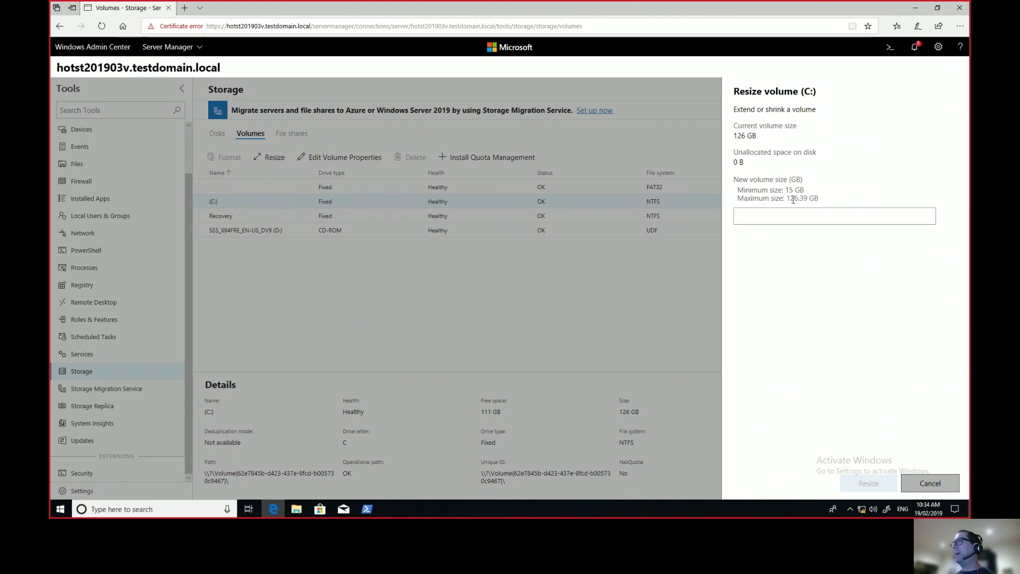
drag(786, 198, 819, 199)
click(814, 213)
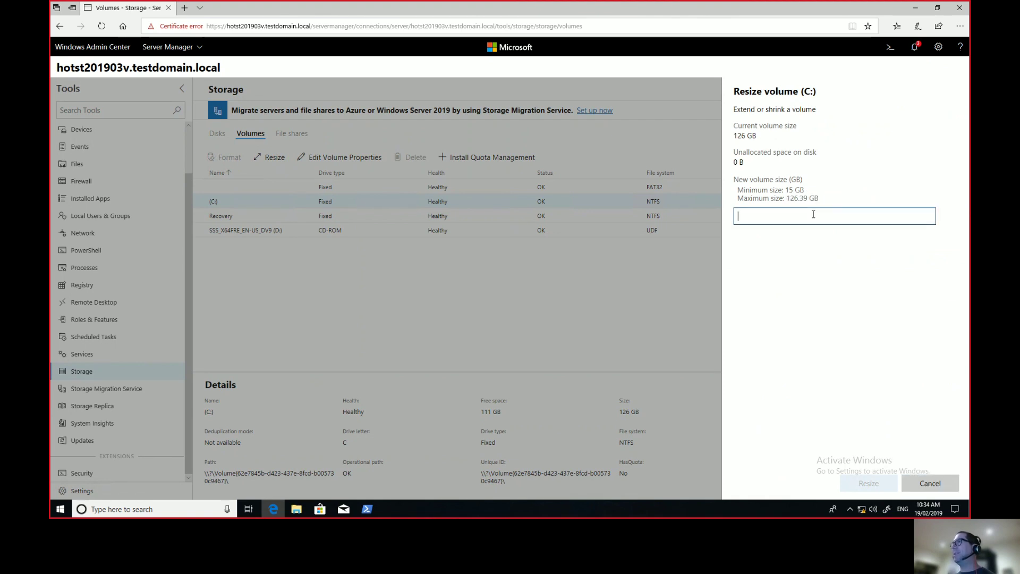
text(17)
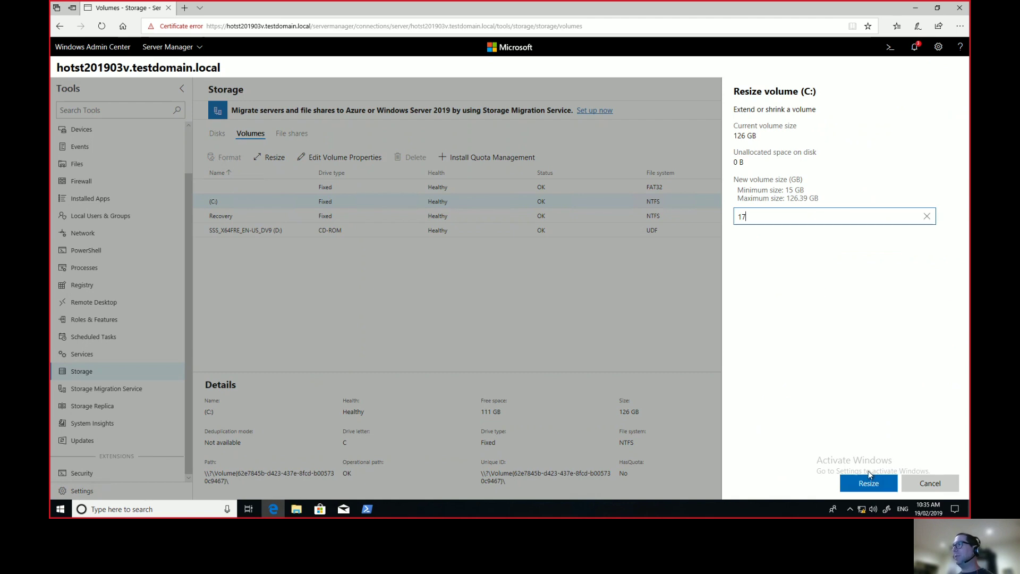
drag(767, 216, 701, 217)
text(30)
click(868, 490)
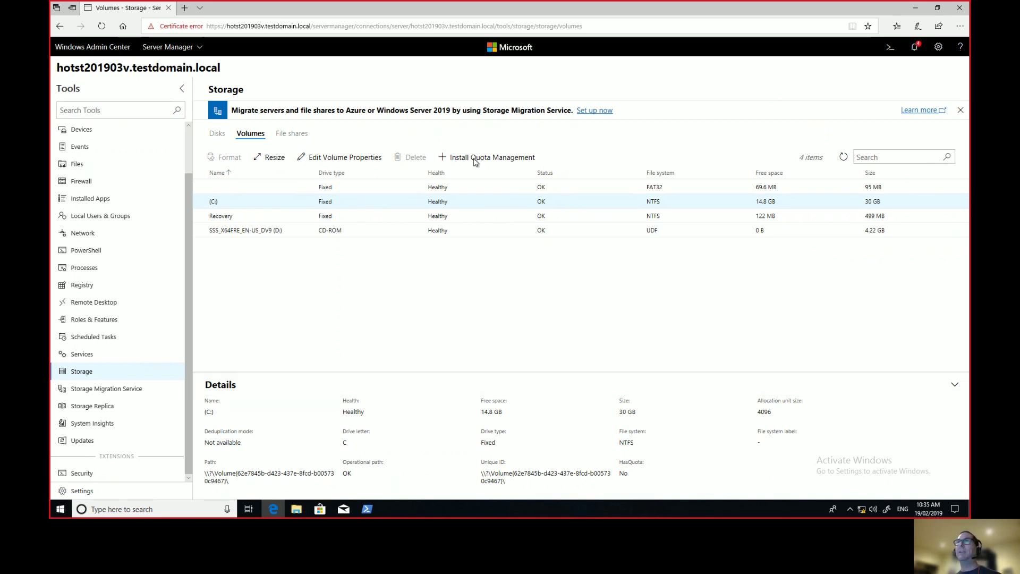
View the server's file shares and the form for a new share, and close the form without creating one.
click(289, 137)
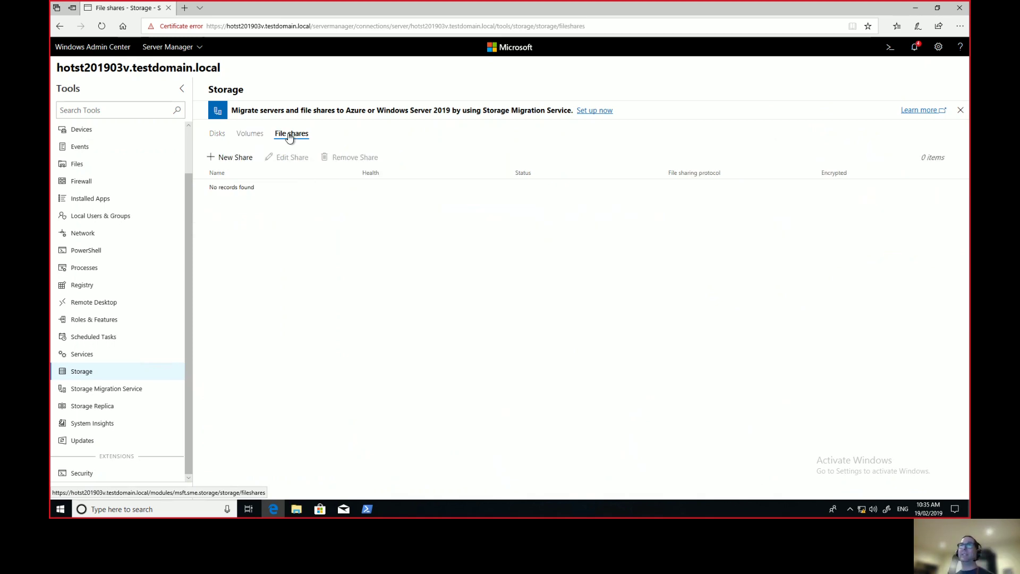
click(237, 159)
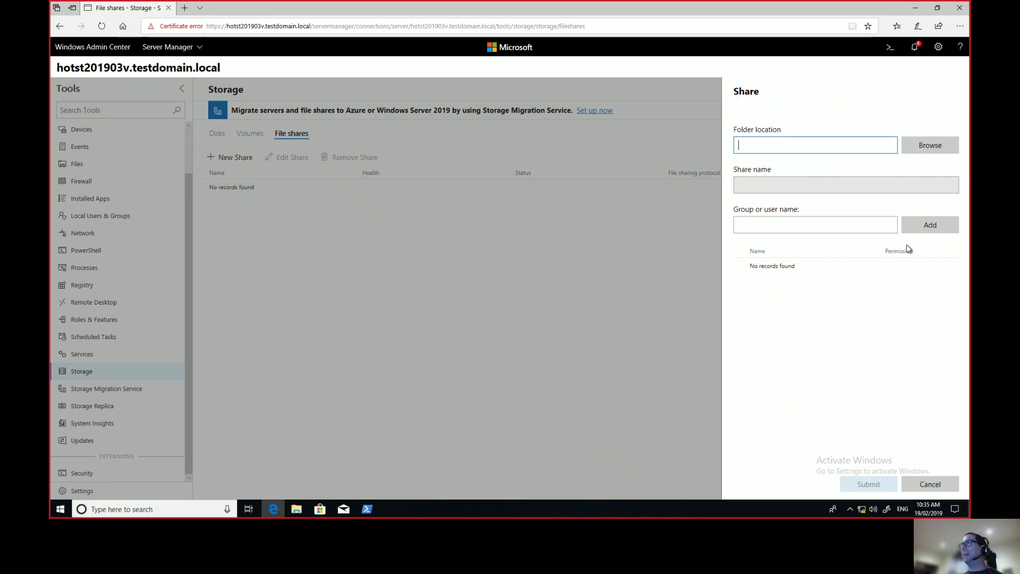
click(632, 344)
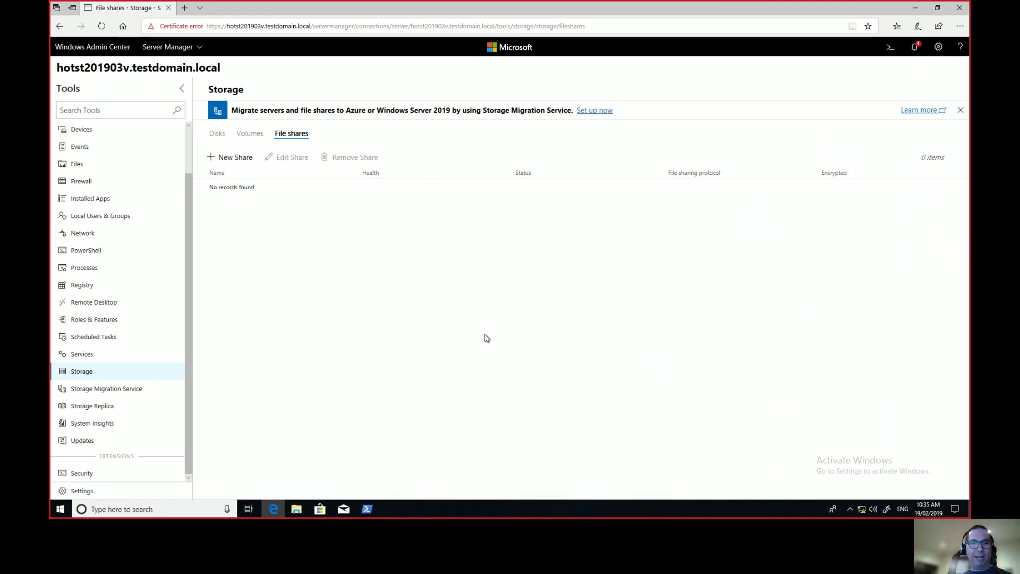
Review the installed apps and the properties of Mozilla Firefox 63.0, and return to the server's overview.
click(93, 200)
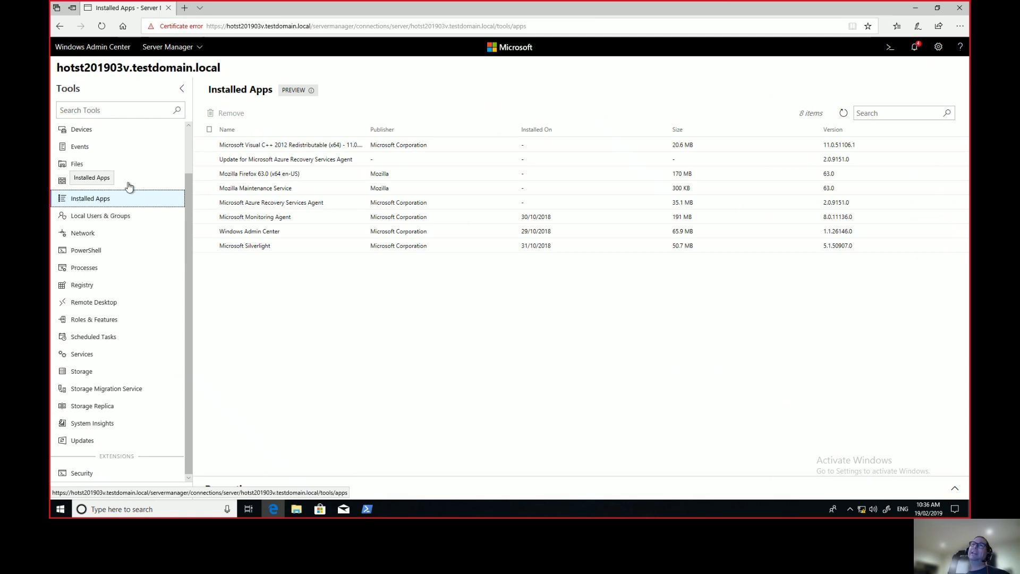
click(308, 178)
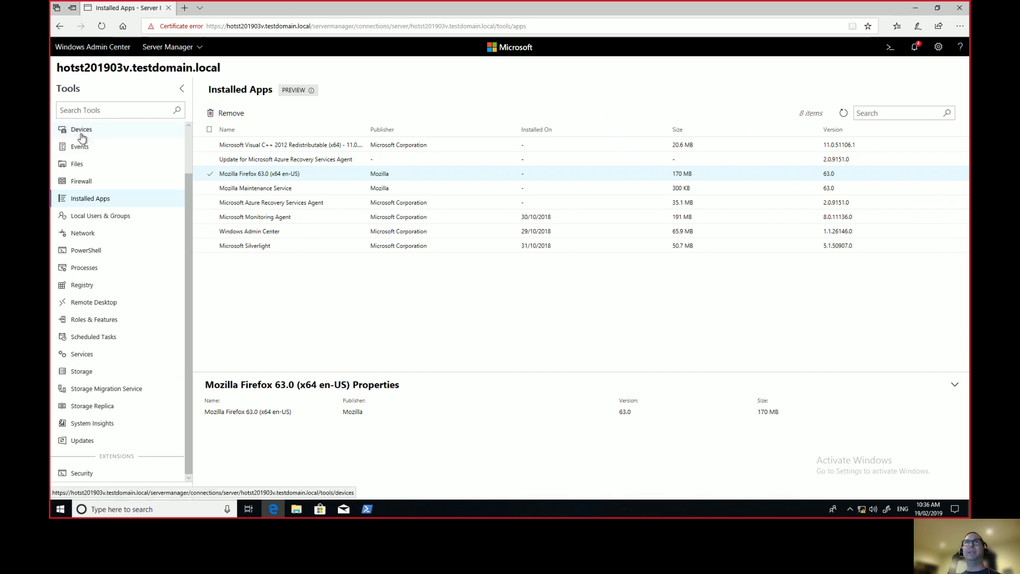
click(187, 141)
click(84, 130)
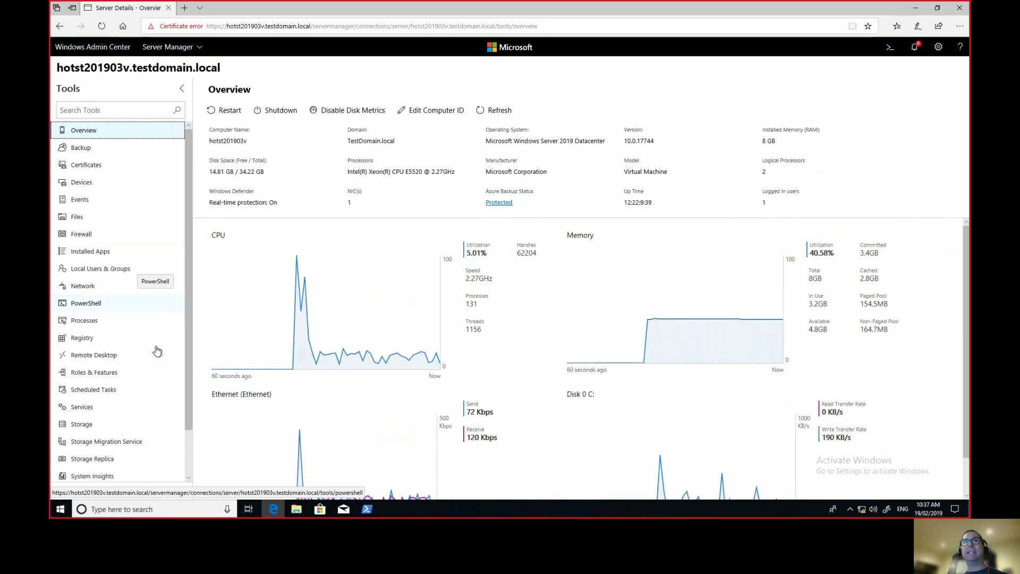
Review the extensions available for the Windows Admin Center gateway in its settings, and return to the list of all connections.
click(939, 48)
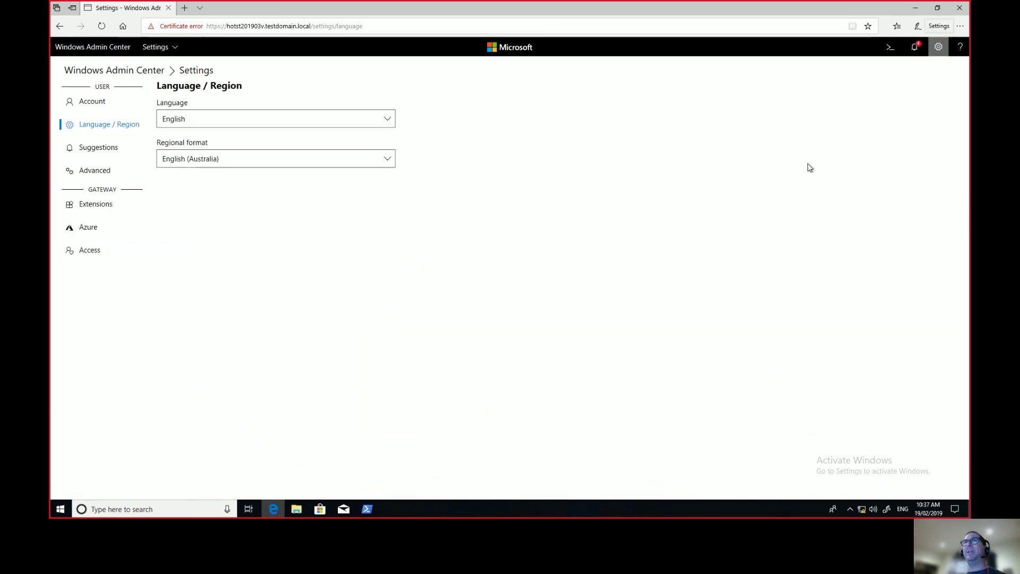
click(102, 212)
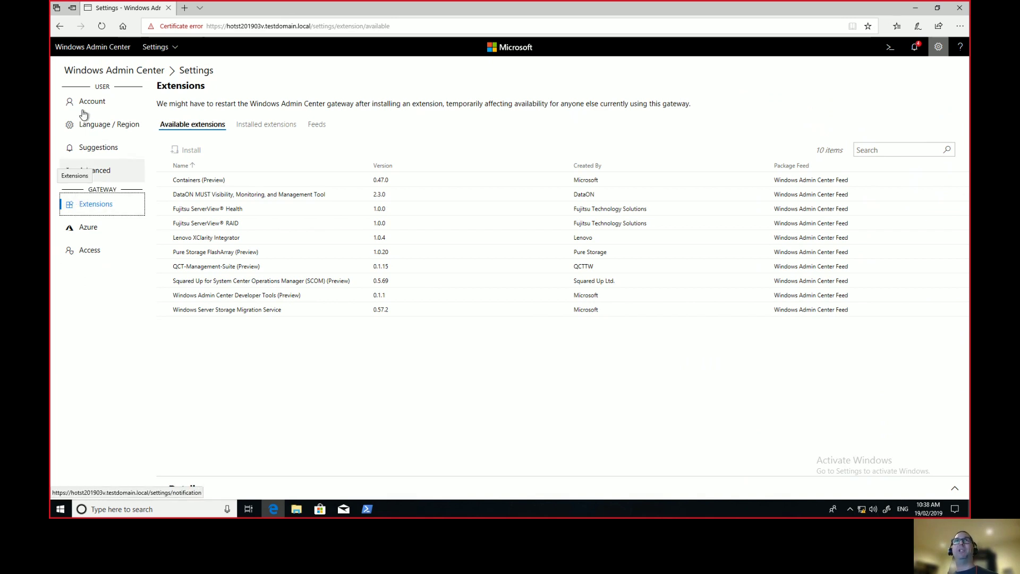
click(104, 52)
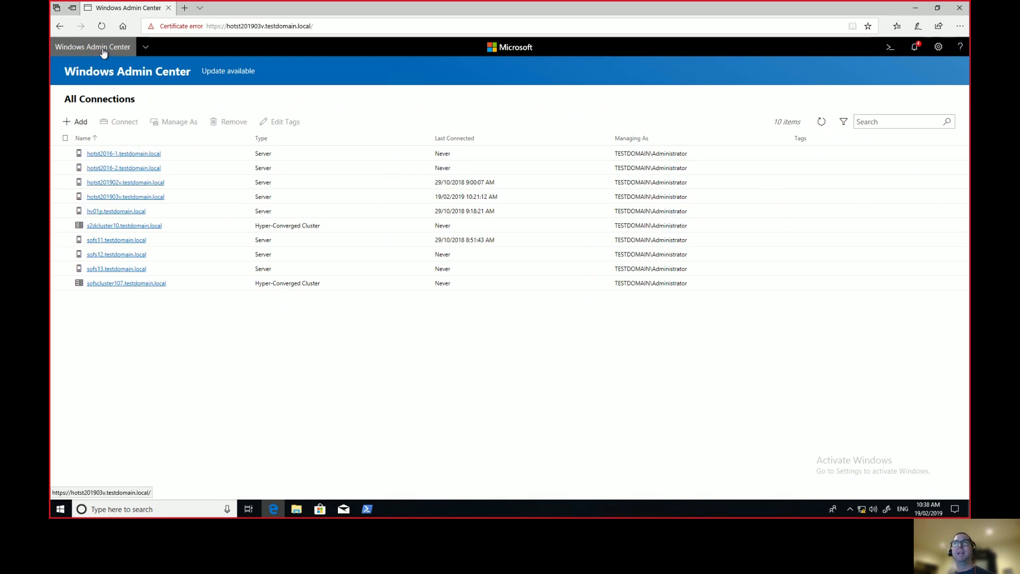